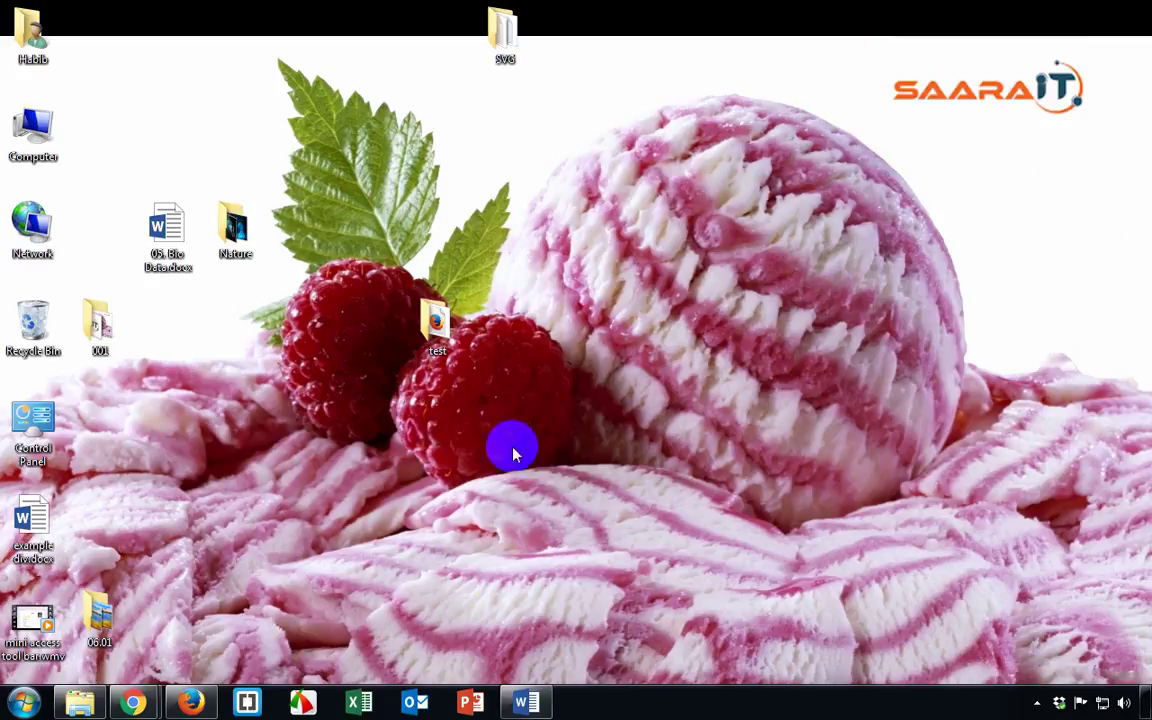
Switch to the Bio Data document in Word and look through the Insert, Design and Layout command sets.
{"action": "left_click", "coordinate": [526, 703]}
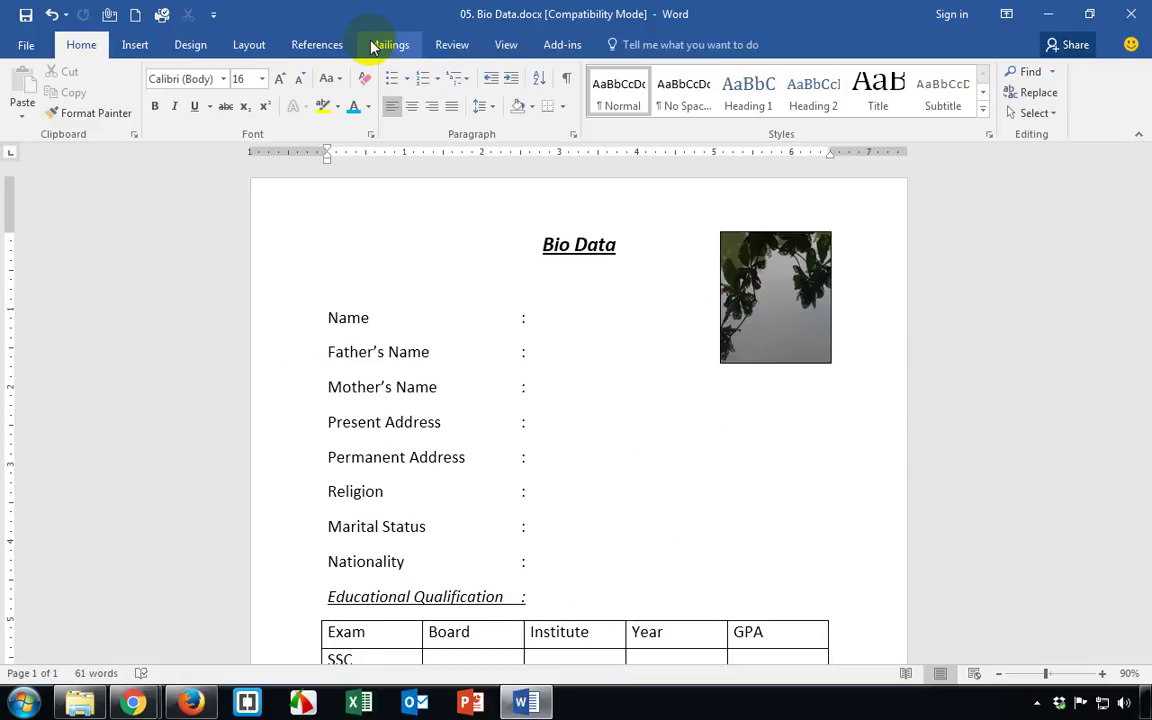
{"action": "left_click", "coordinate": [81, 45]}
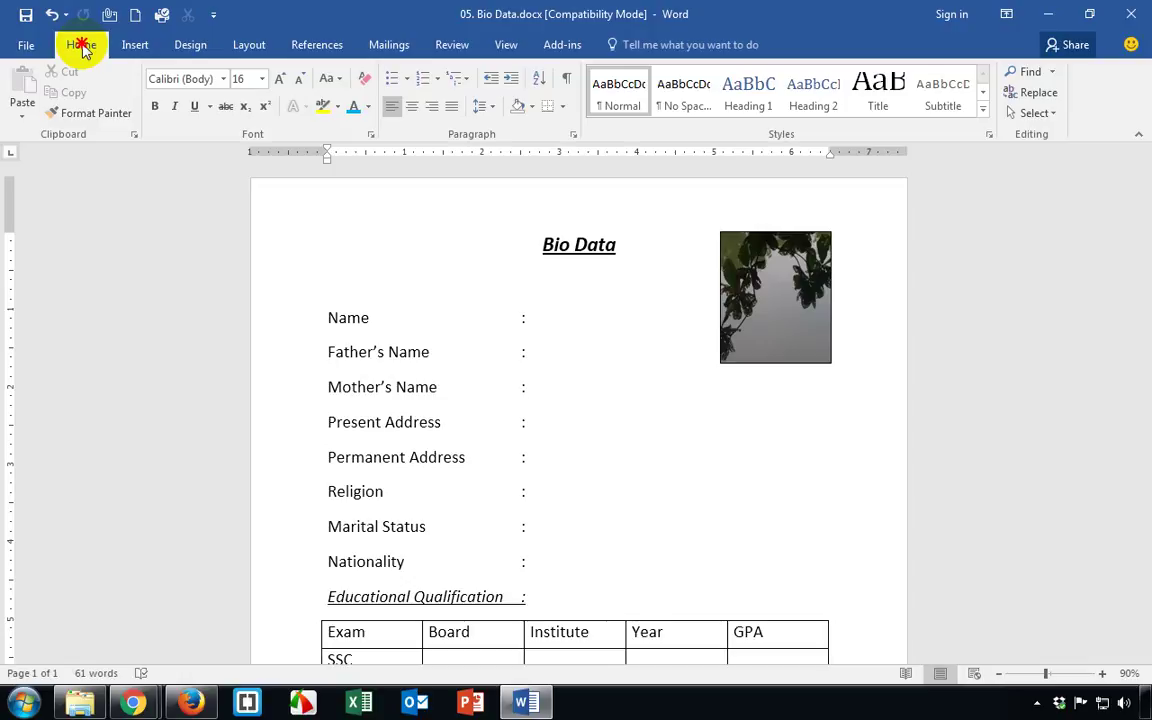
{"action": "left_click", "coordinate": [140, 45]}
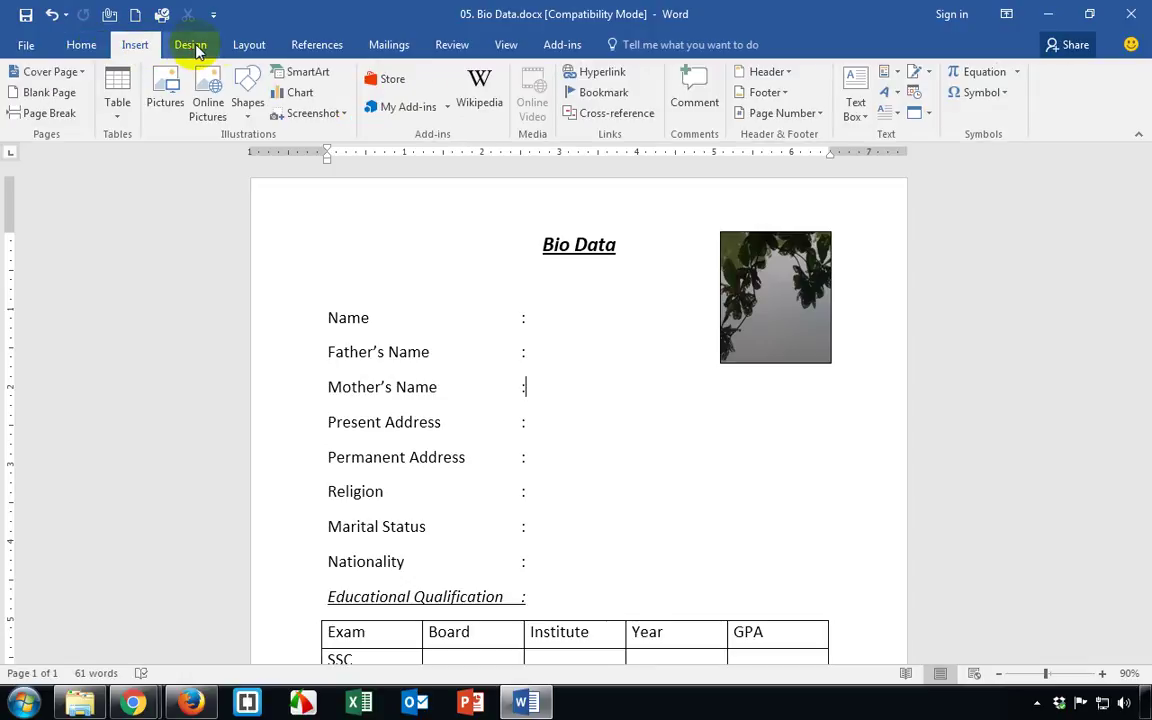
{"action": "left_click", "coordinate": [197, 50]}
{"action": "left_click", "coordinate": [238, 45]}
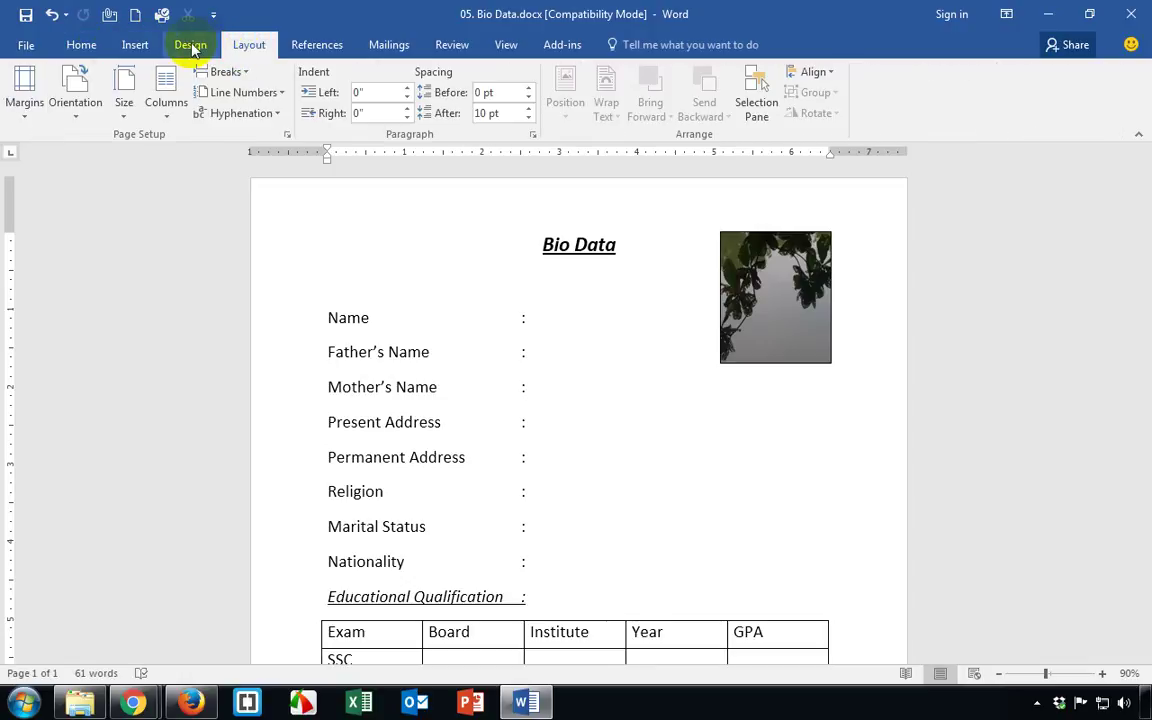
{"action": "left_click", "coordinate": [192, 47]}
{"action": "left_click", "coordinate": [253, 50]}
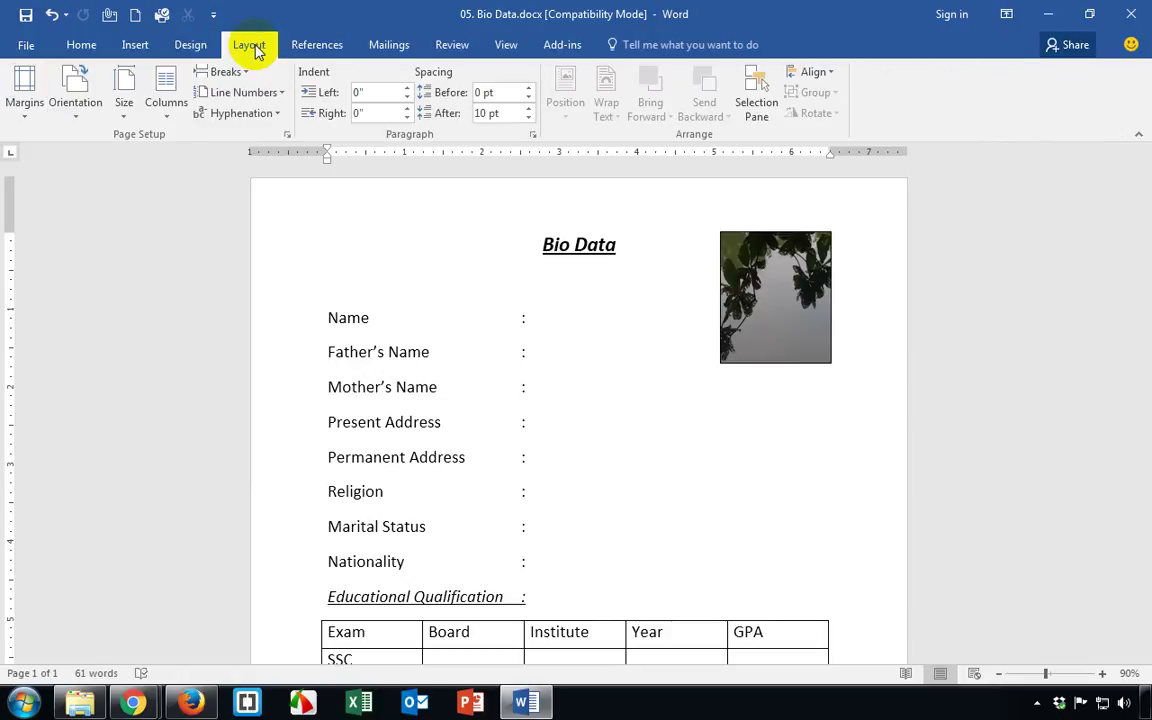
{"action": "left_click", "coordinate": [195, 48]}
{"action": "left_click", "coordinate": [250, 50]}
{"action": "left_click", "coordinate": [193, 45]}
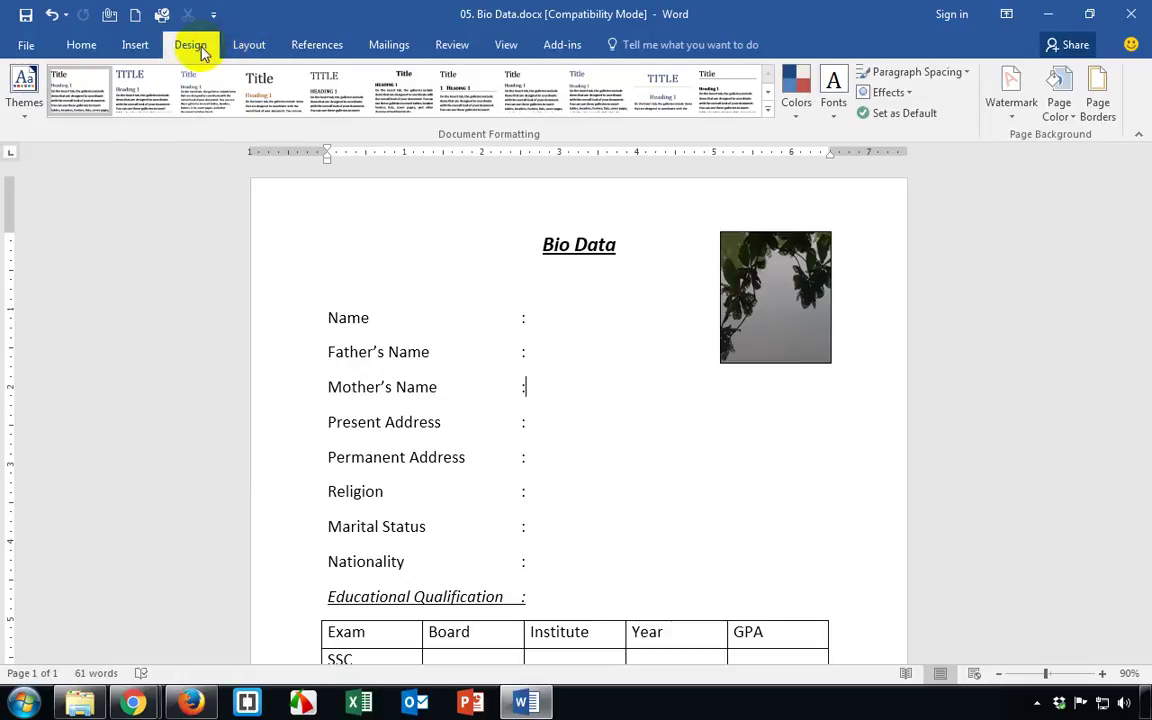
{"action": "left_click", "coordinate": [80, 46]}
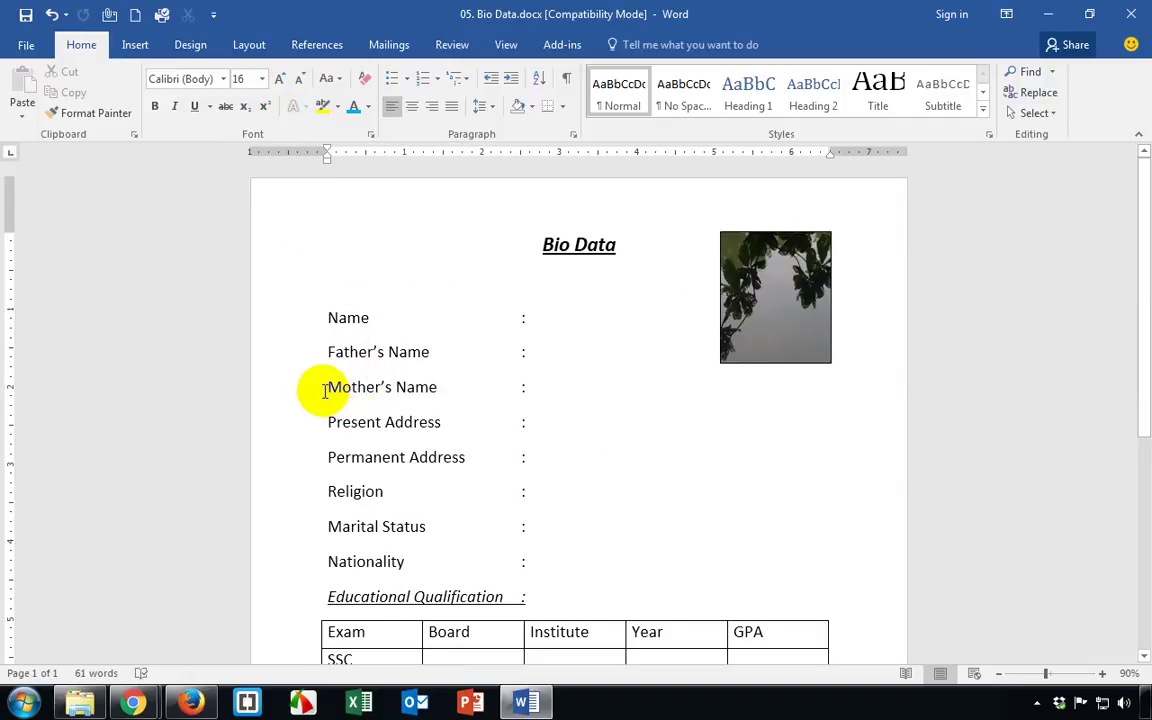
Change the font of the "Mother's Name" label to Castellar.
{"action": "left_click_drag", "start_coordinate": [324, 391], "coordinate": [437, 387]}
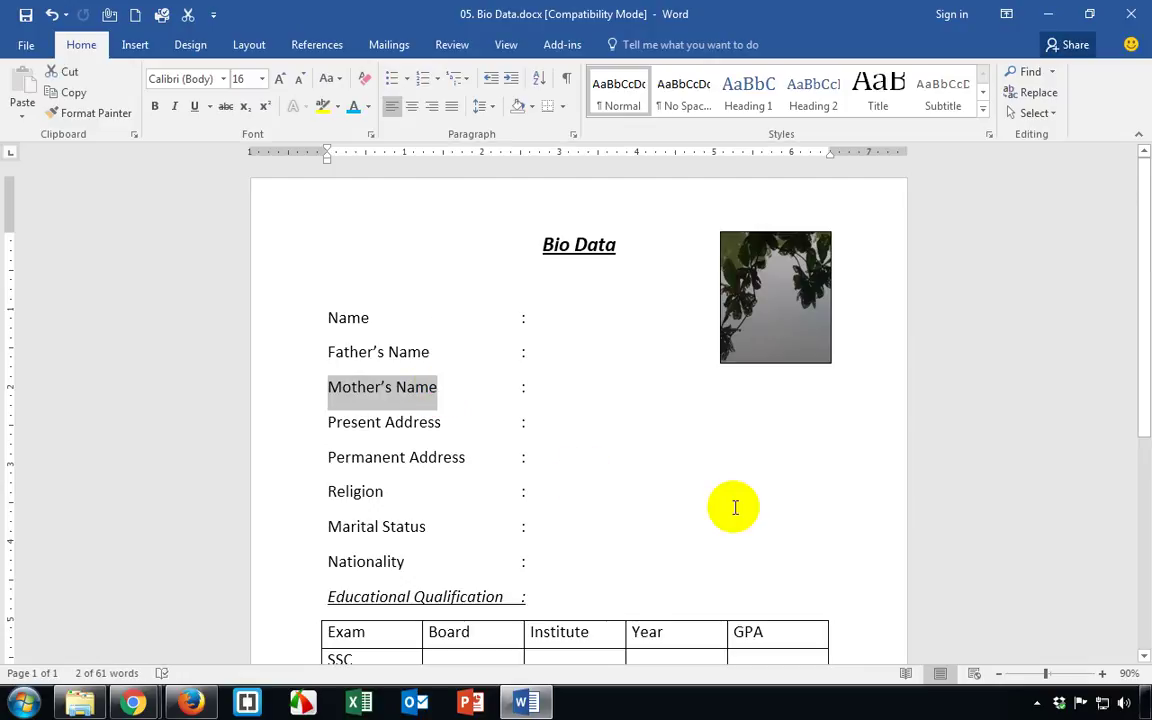
{"action": "left_click", "coordinate": [226, 80]}
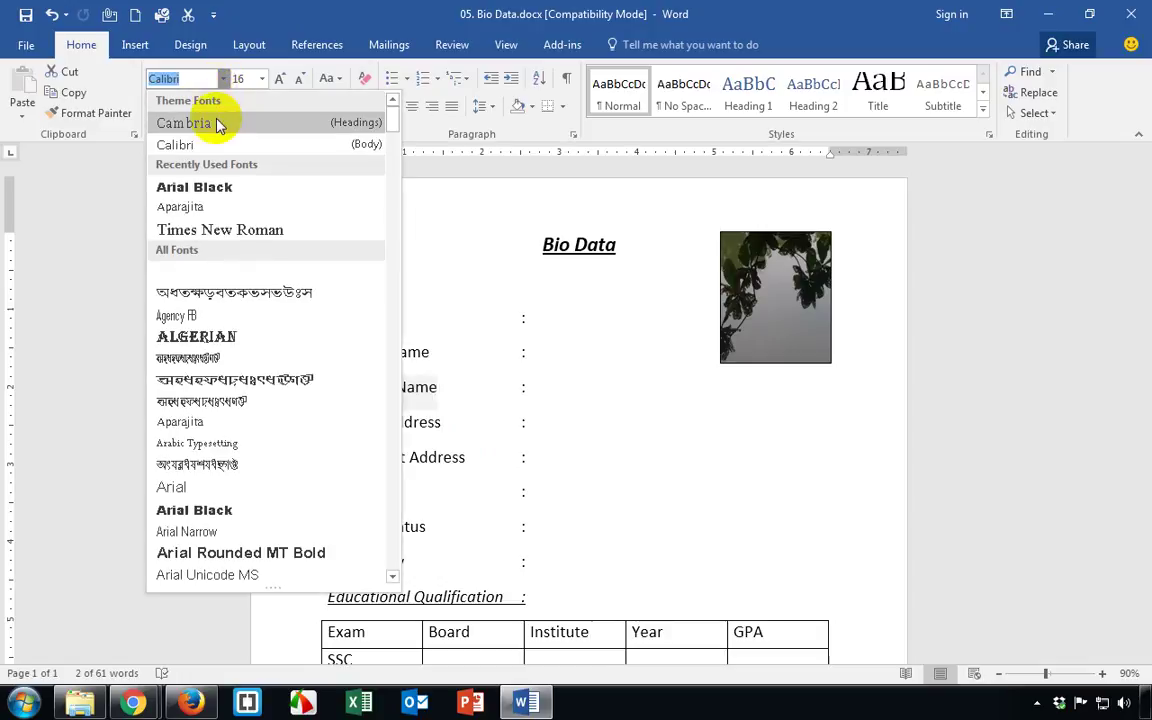
{"action": "scroll", "coordinate": [239, 375], "scroll_direction": "down", "scroll_amount": 4}
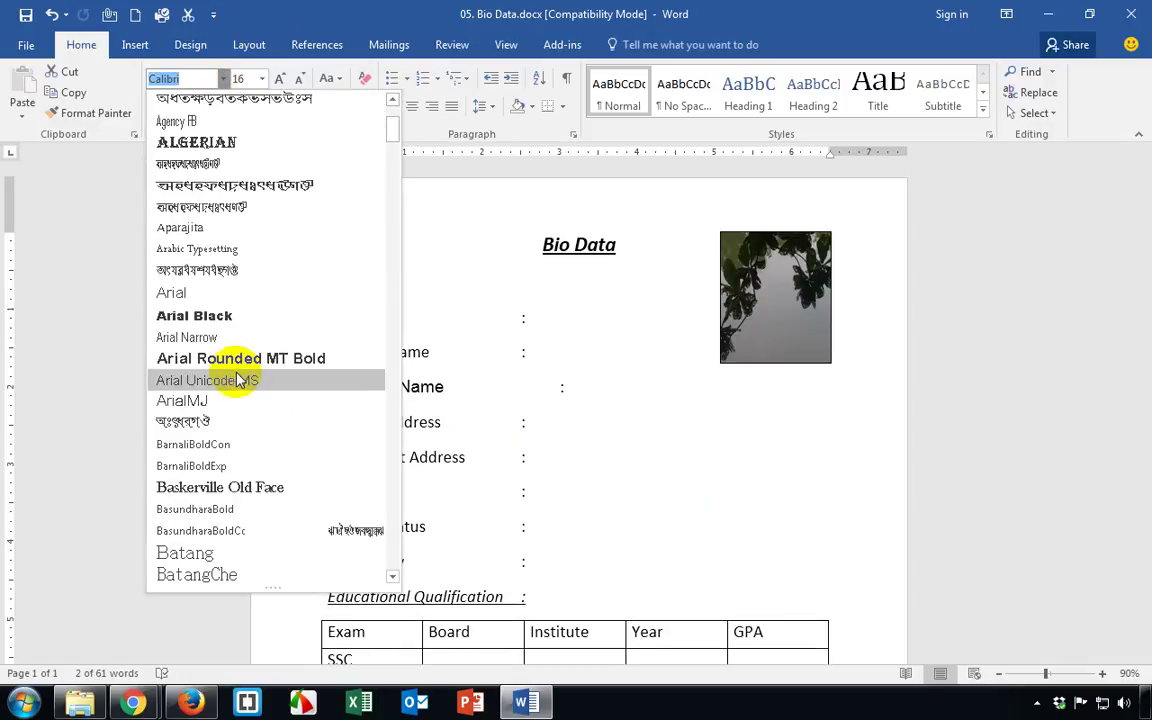
{"action": "scroll", "coordinate": [255, 422], "scroll_direction": "down", "scroll_amount": 10}
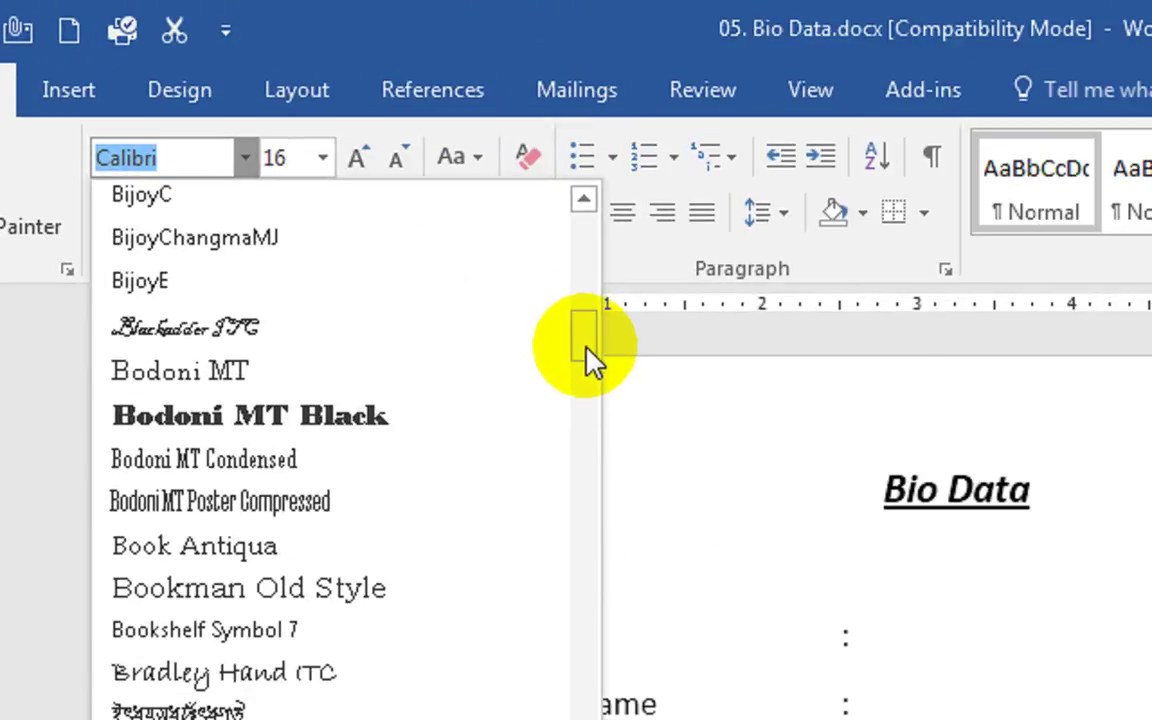
{"action": "left_click_drag", "start_coordinate": [589, 350], "coordinate": [594, 392]}
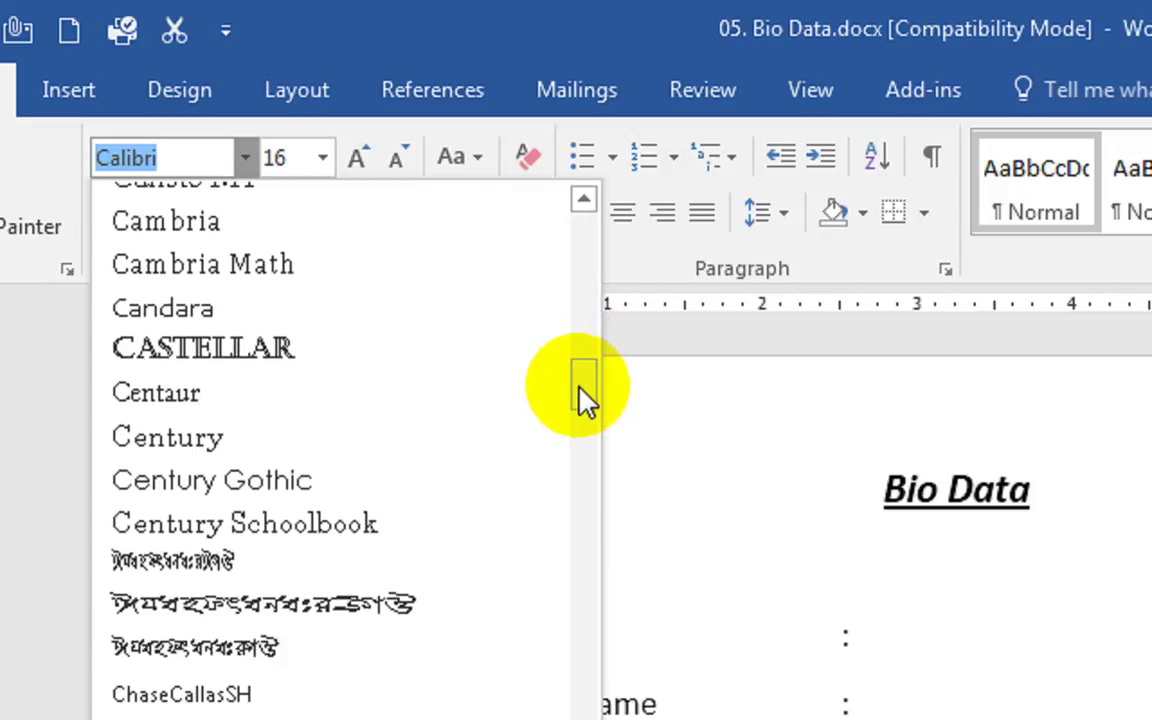
{"action": "scroll", "coordinate": [360, 382], "scroll_direction": "down", "scroll_amount": 3}
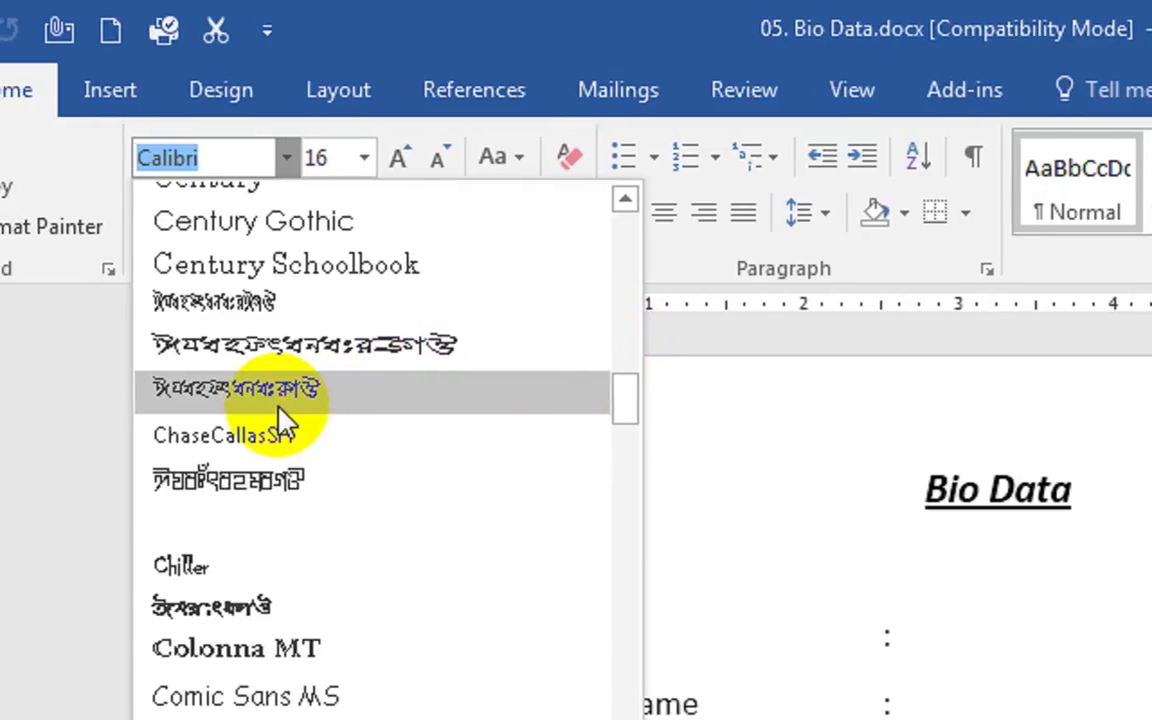
{"action": "scroll", "coordinate": [248, 424], "scroll_direction": "up", "scroll_amount": 1}
{"action": "scroll", "coordinate": [293, 418], "scroll_direction": "up", "scroll_amount": 2}
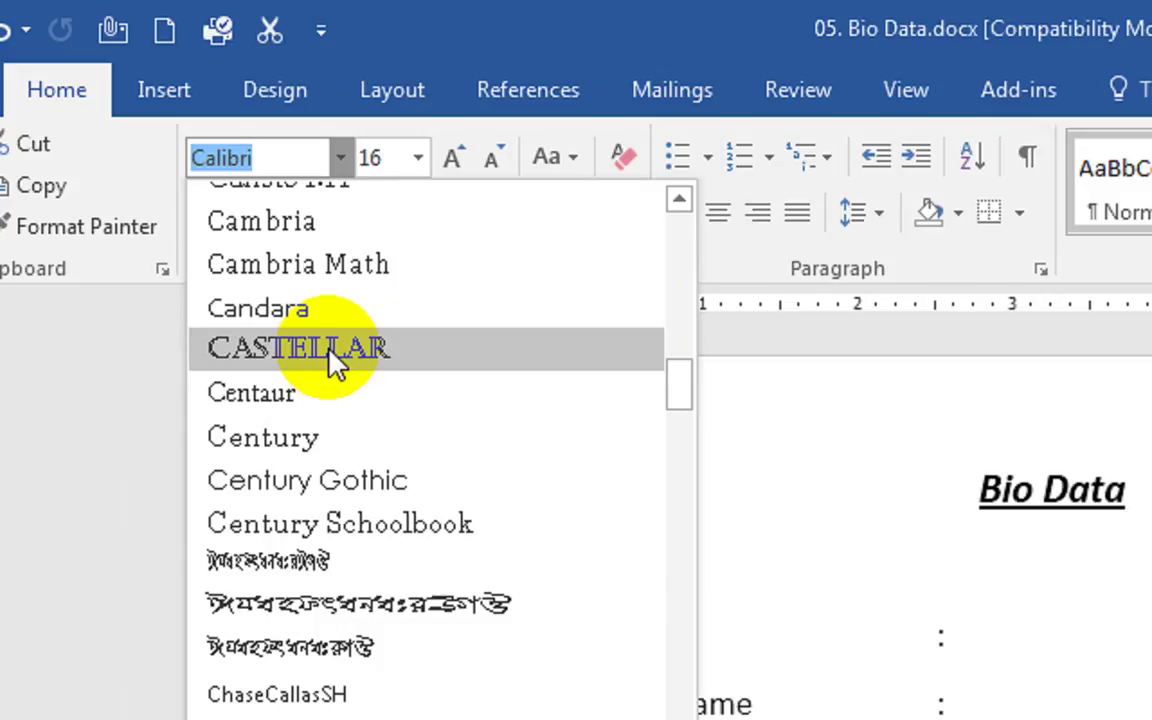
{"action": "left_click", "coordinate": [335, 362]}
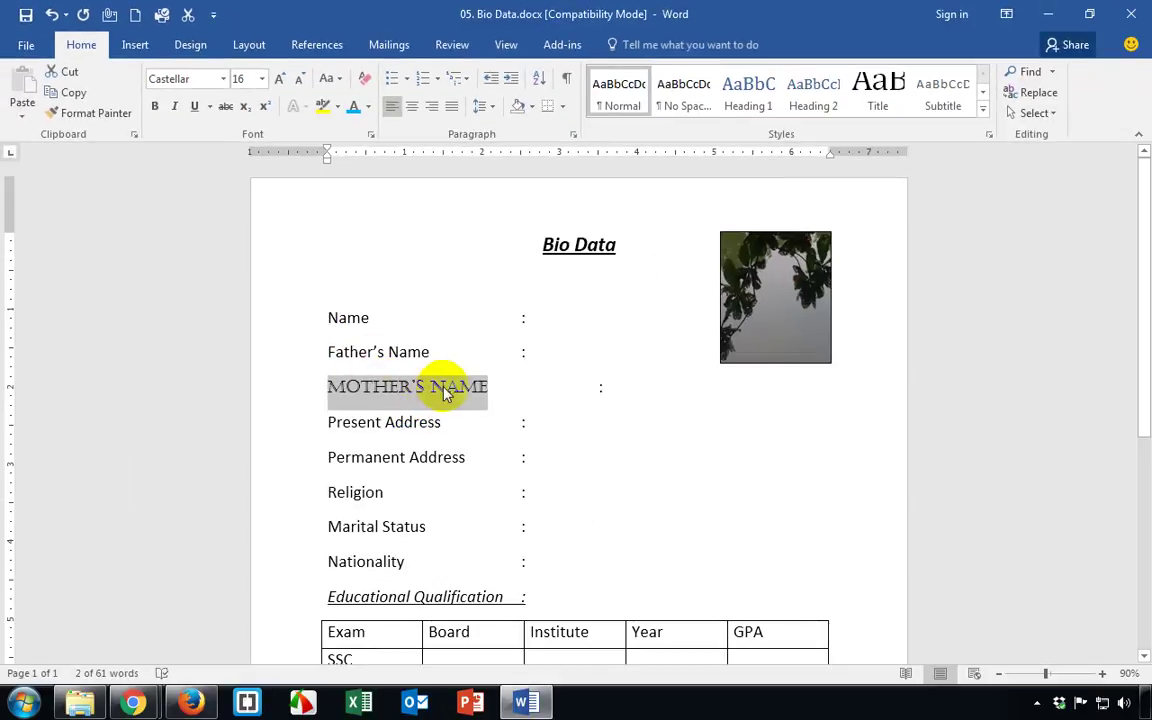
Set the font size of the "Mother's Name" label to 28.
{"action": "left_click", "coordinate": [488, 390]}
{"action": "left_click_drag", "start_coordinate": [486, 388], "coordinate": [333, 393]}
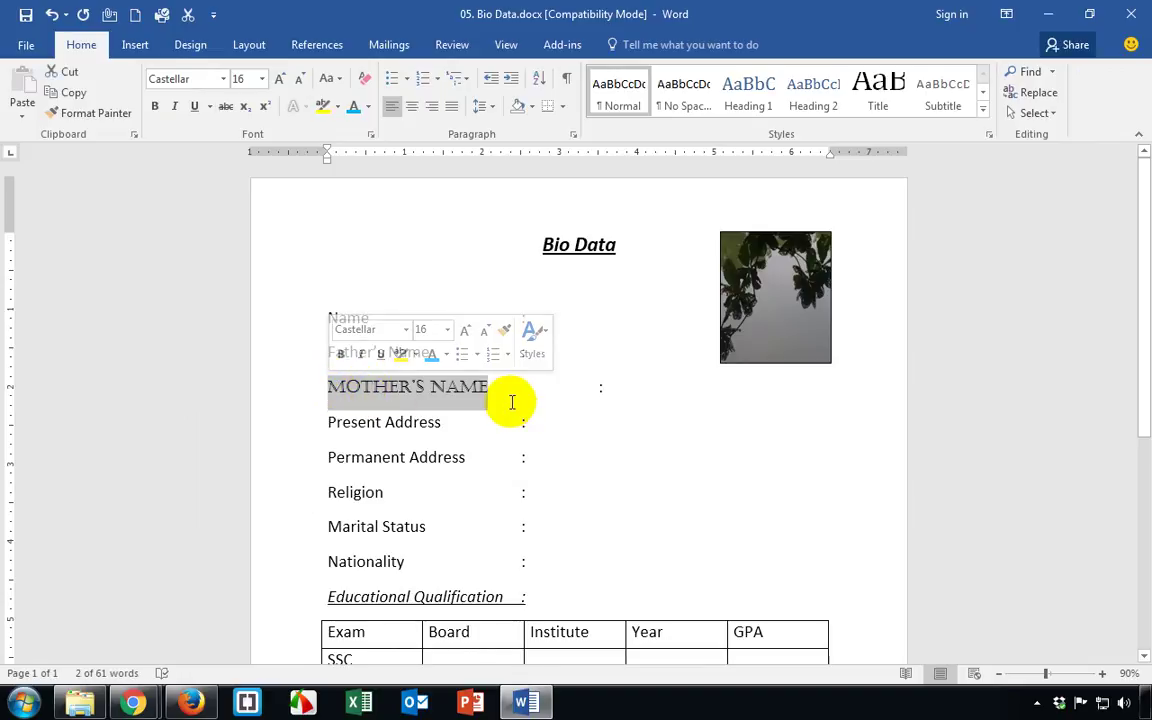
{"action": "left_click", "coordinate": [262, 78]}
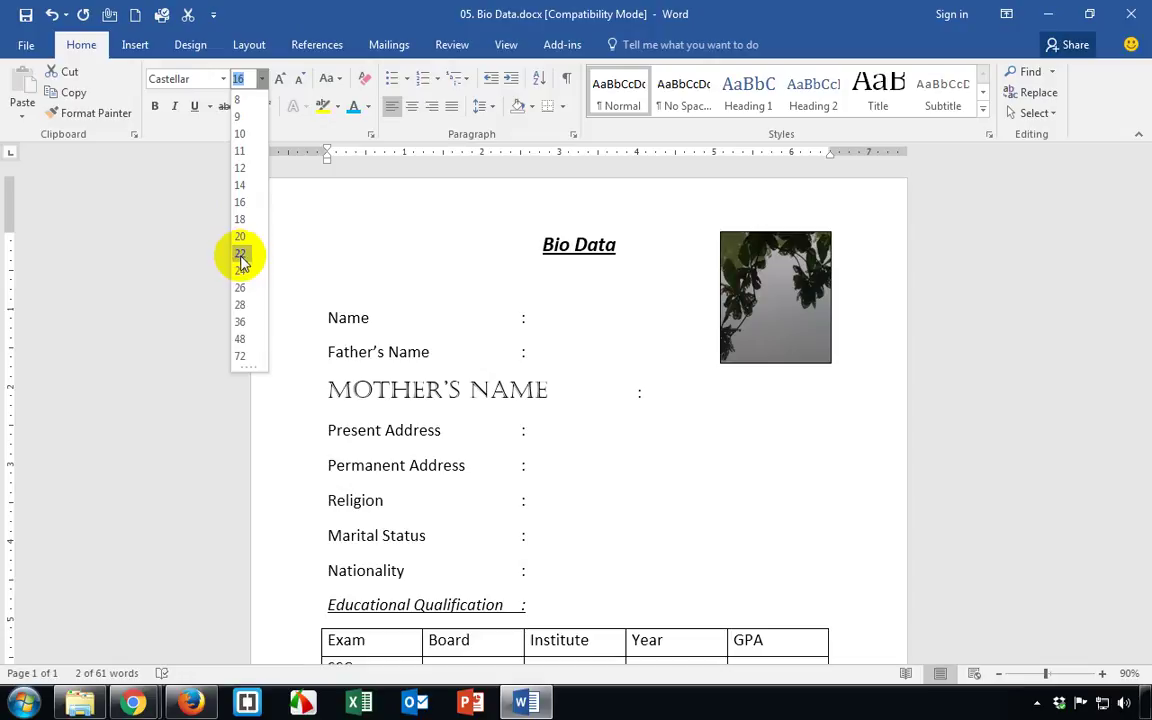
{"action": "left_click", "coordinate": [241, 305]}
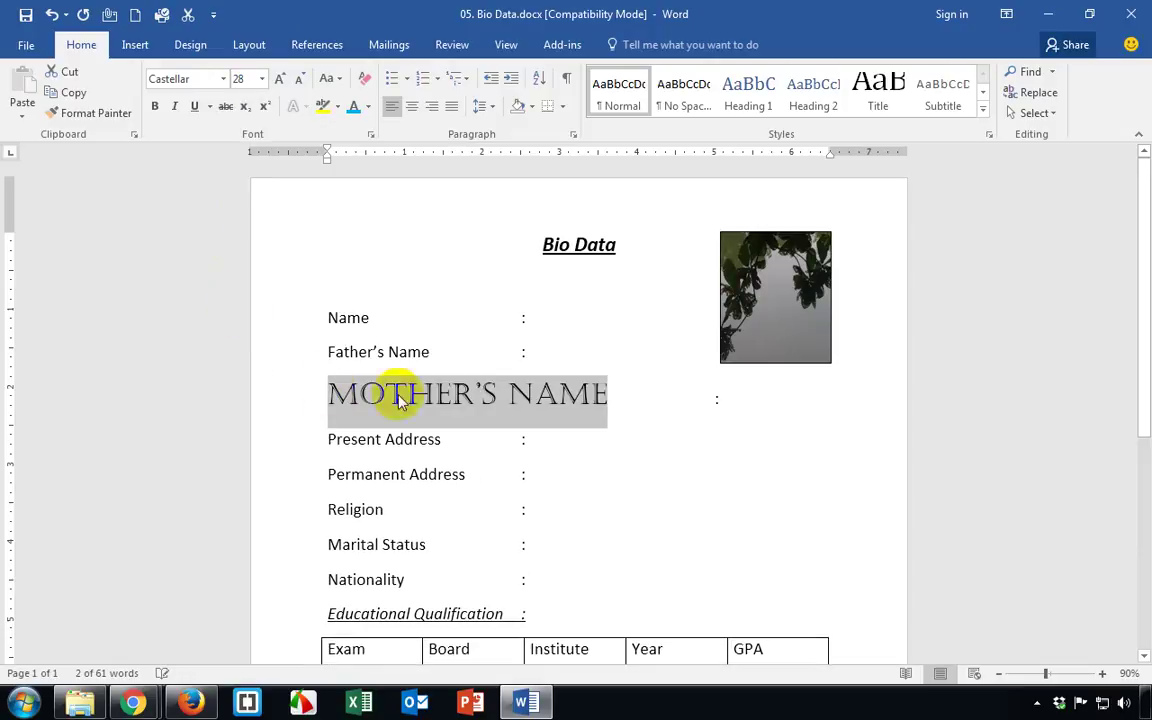
{"action": "left_click", "coordinate": [260, 82]}
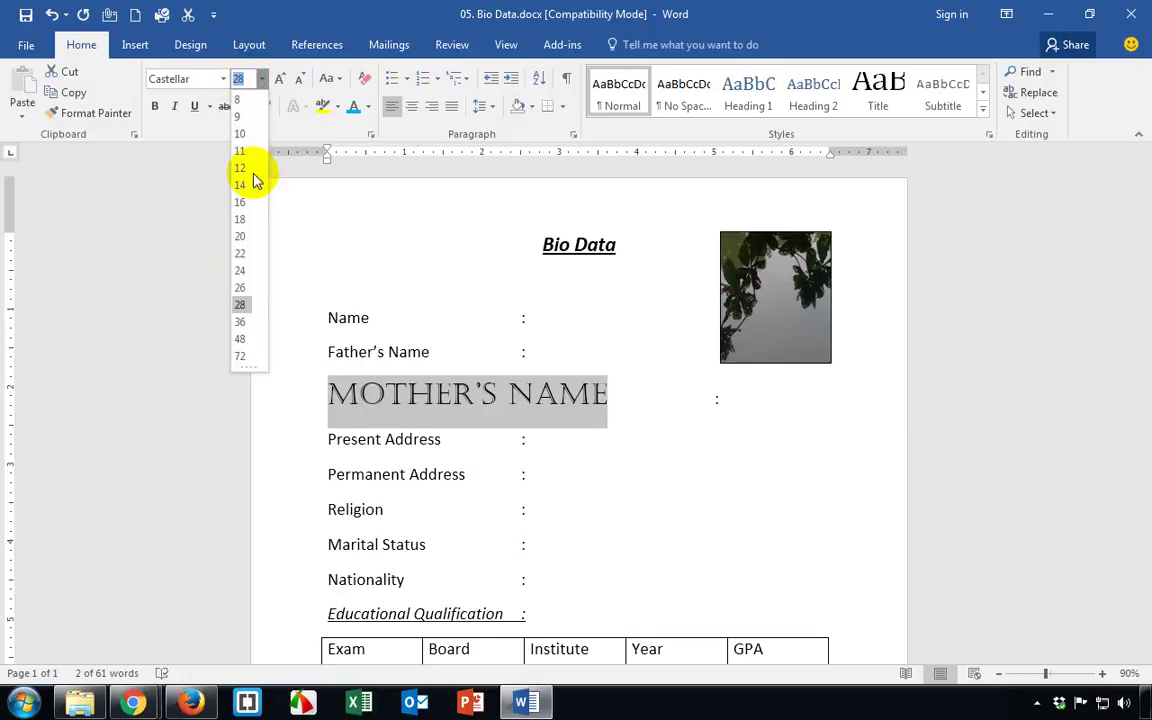
{"action": "left_click", "coordinate": [240, 305]}
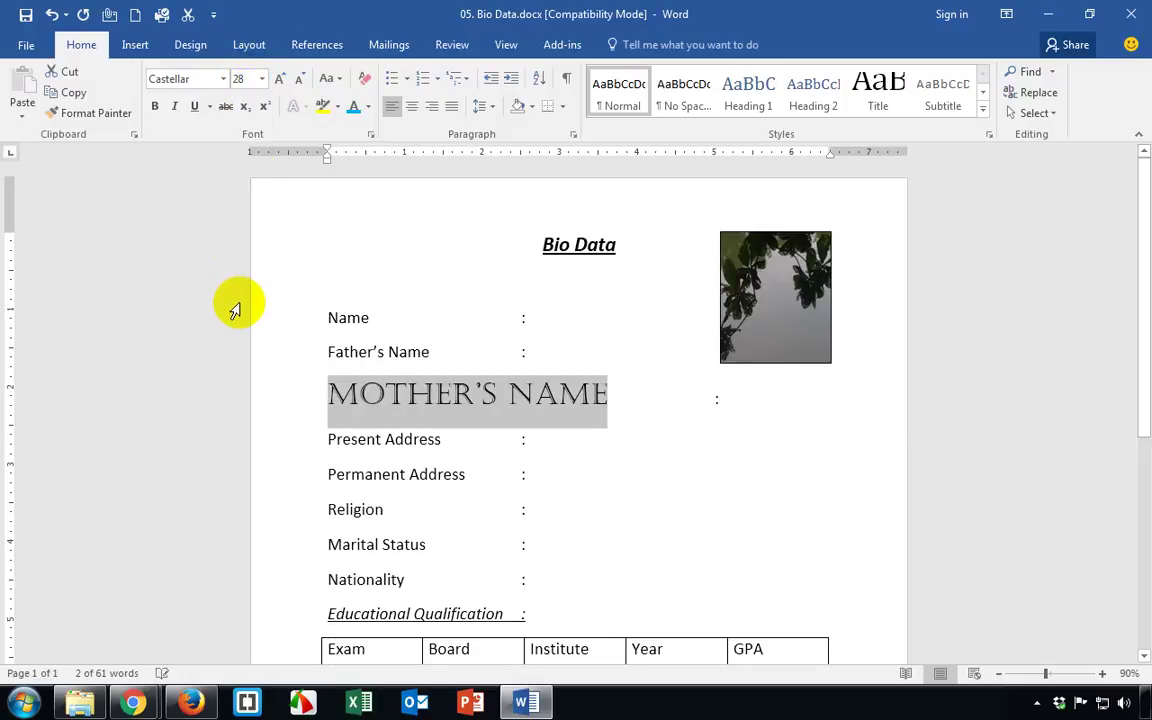
Grow the "Mother's Name" label's font to size 48 and shrink it back down to size 26.
{"action": "left_click", "coordinate": [281, 80]}
{"action": "left_click", "coordinate": [281, 80]}
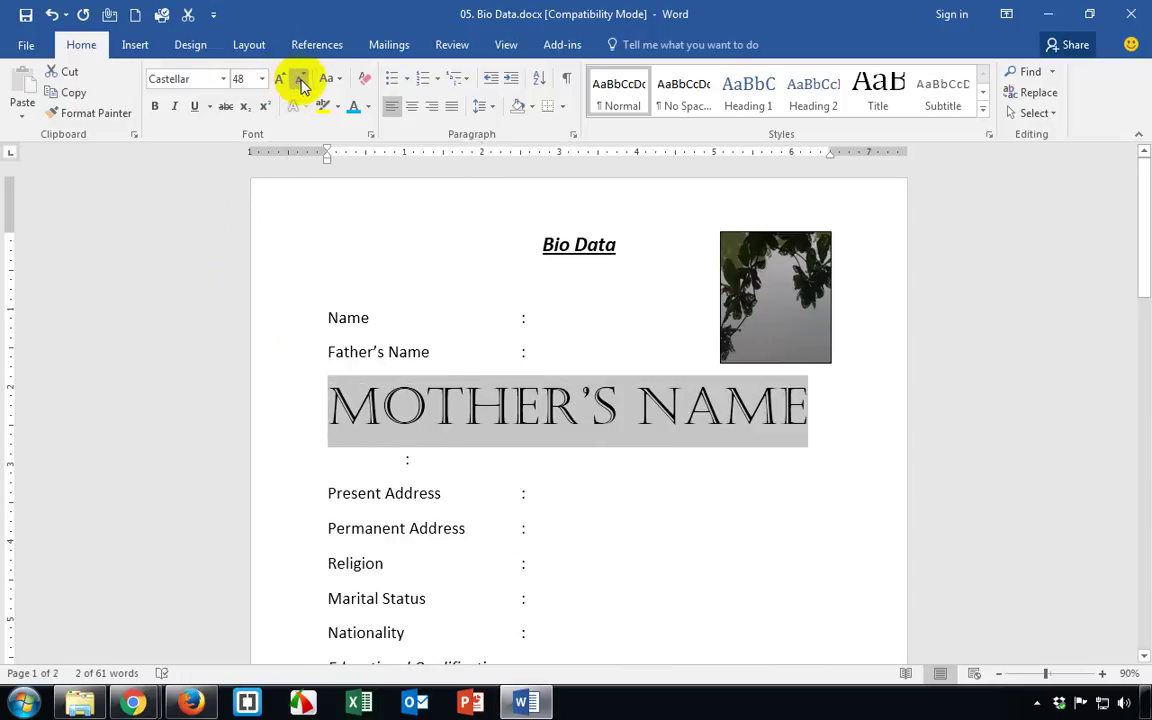
{"action": "left_click", "coordinate": [301, 82]}
{"action": "left_click", "coordinate": [301, 82]}
{"action": "left_click", "coordinate": [301, 82]}
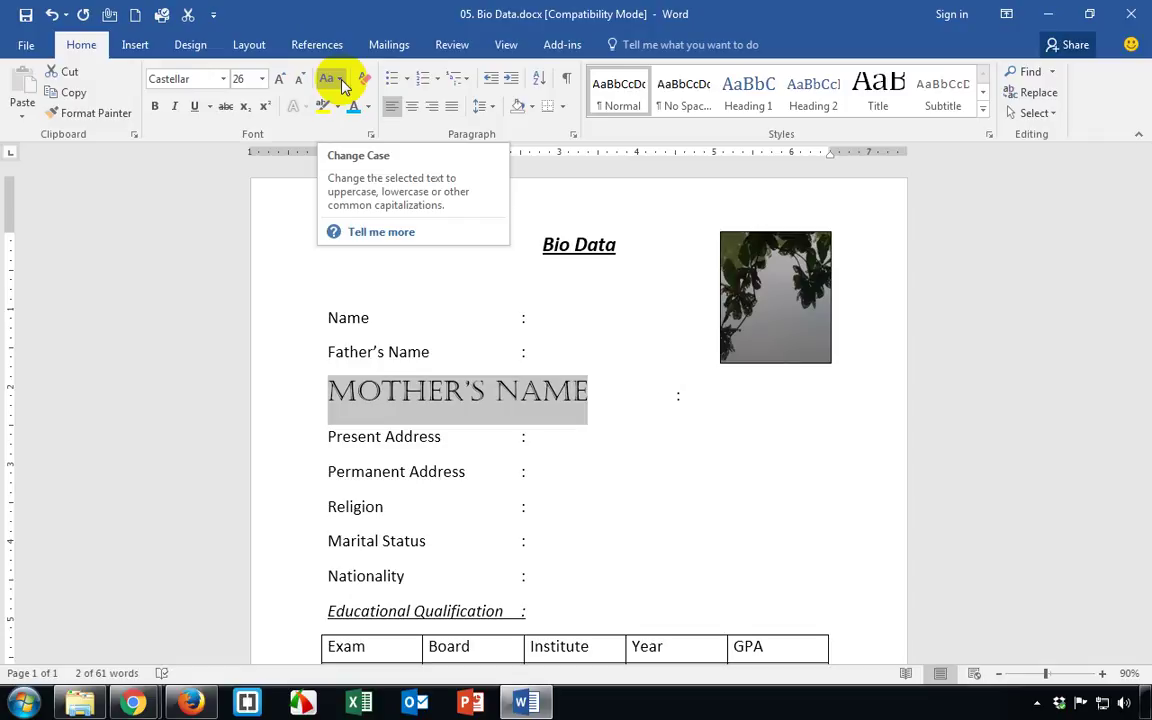
Apply the lowercase option to the "Mother's Name" label and deselect it.
{"action": "left_click", "coordinate": [341, 80]}
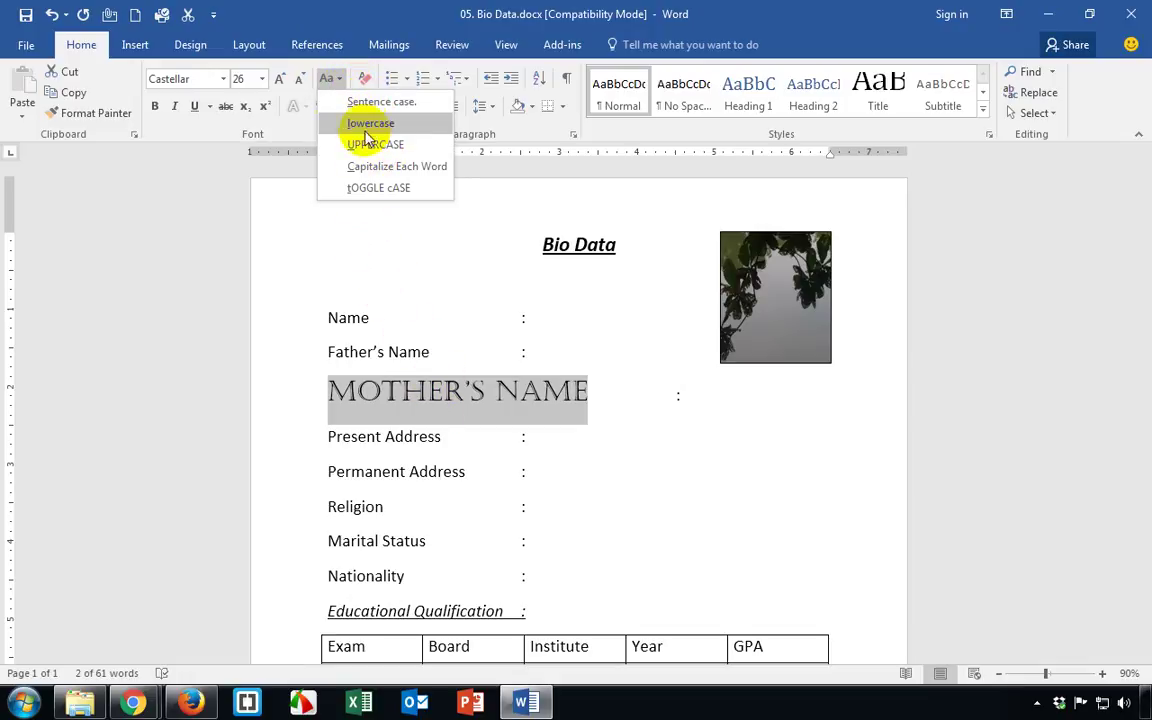
{"action": "left_click", "coordinate": [430, 388]}
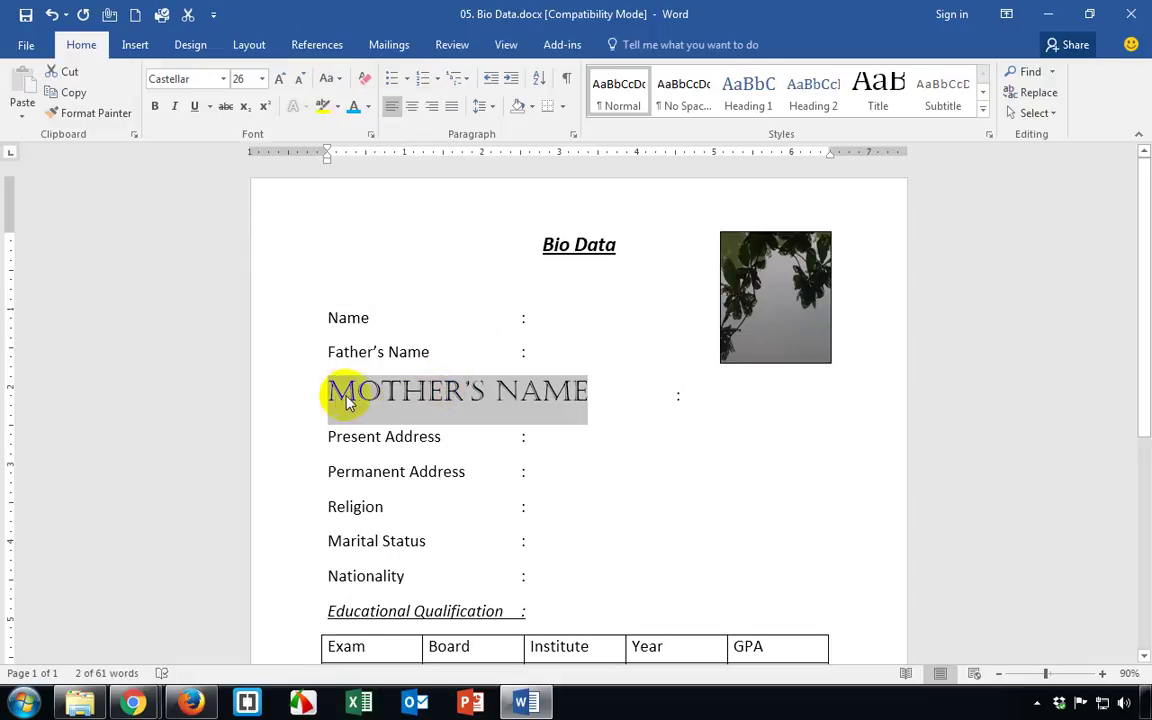
{"action": "left_click", "coordinate": [327, 399]}
{"action": "left_click_drag", "start_coordinate": [319, 391], "coordinate": [612, 393]}
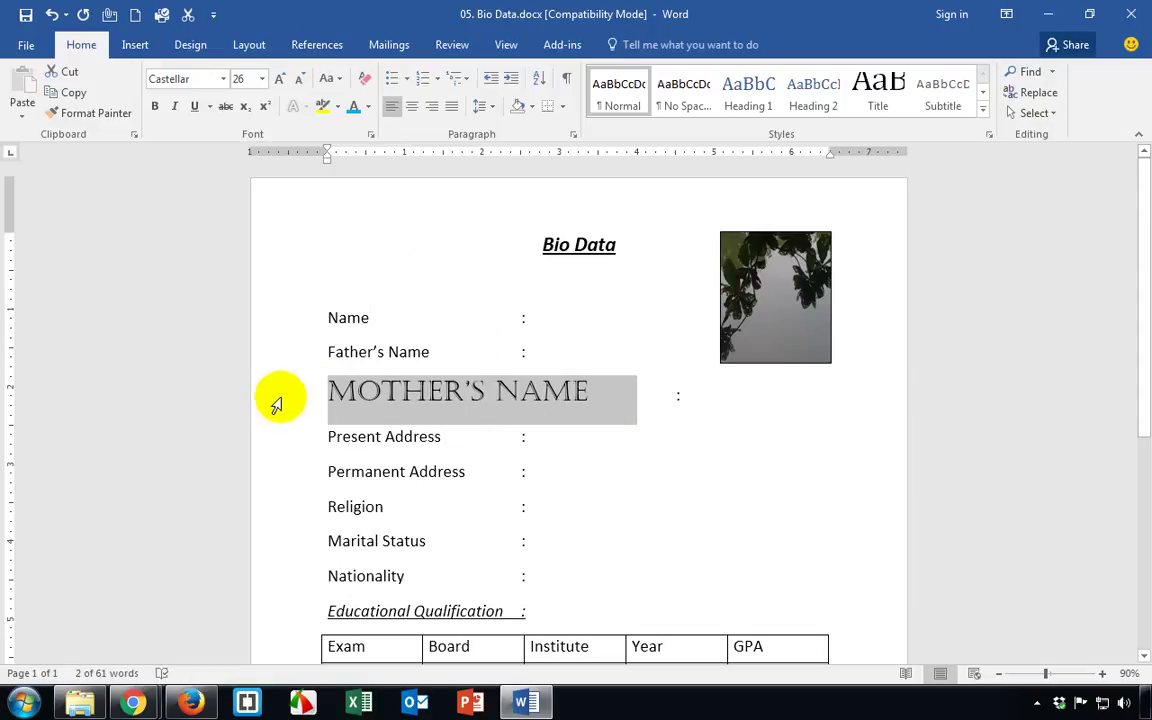
{"action": "left_click", "coordinate": [340, 84]}
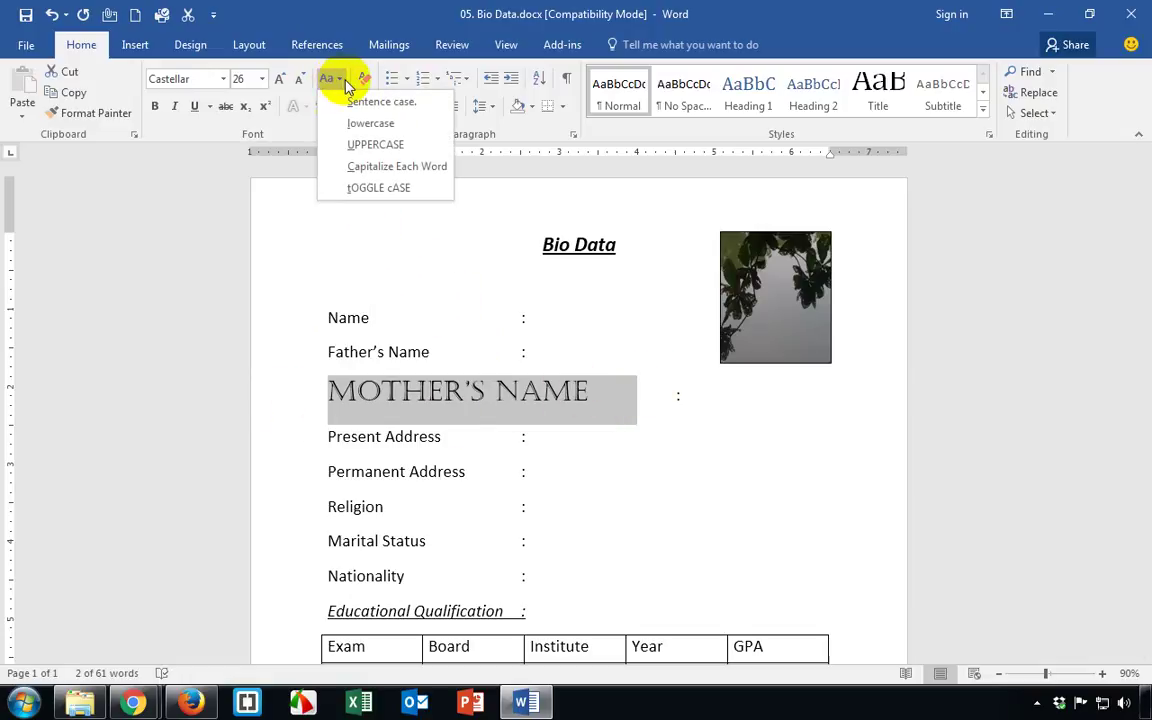
{"action": "left_click", "coordinate": [391, 127]}
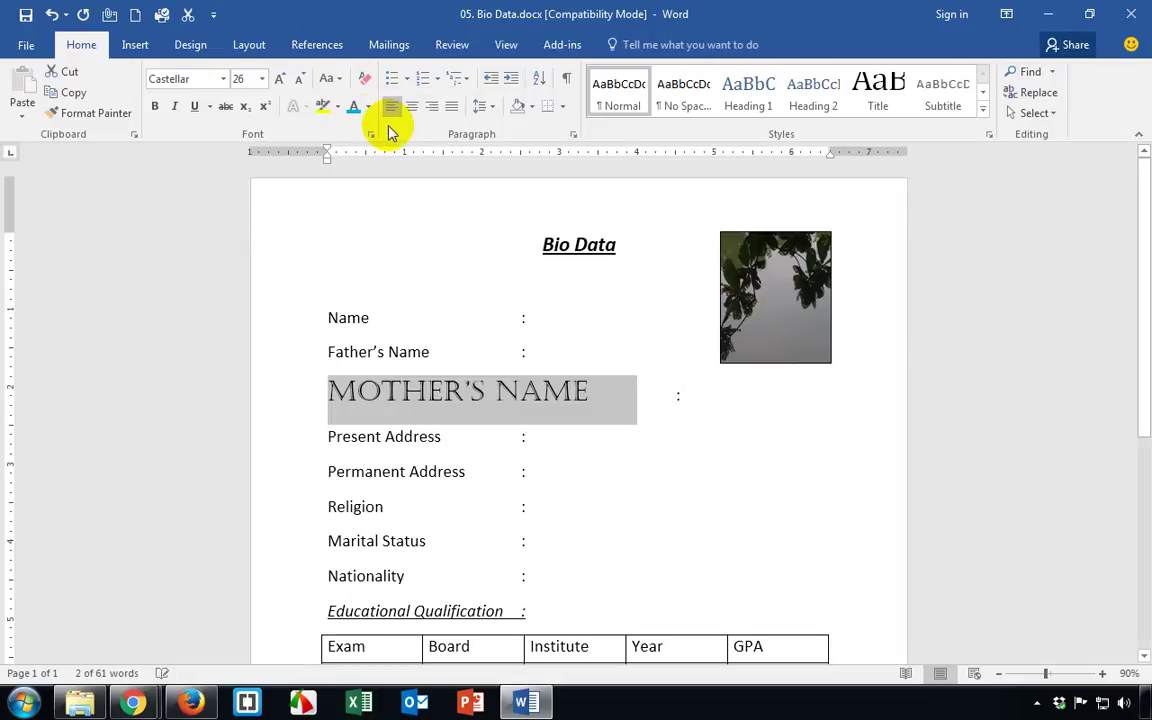
{"action": "left_click", "coordinate": [332, 80]}
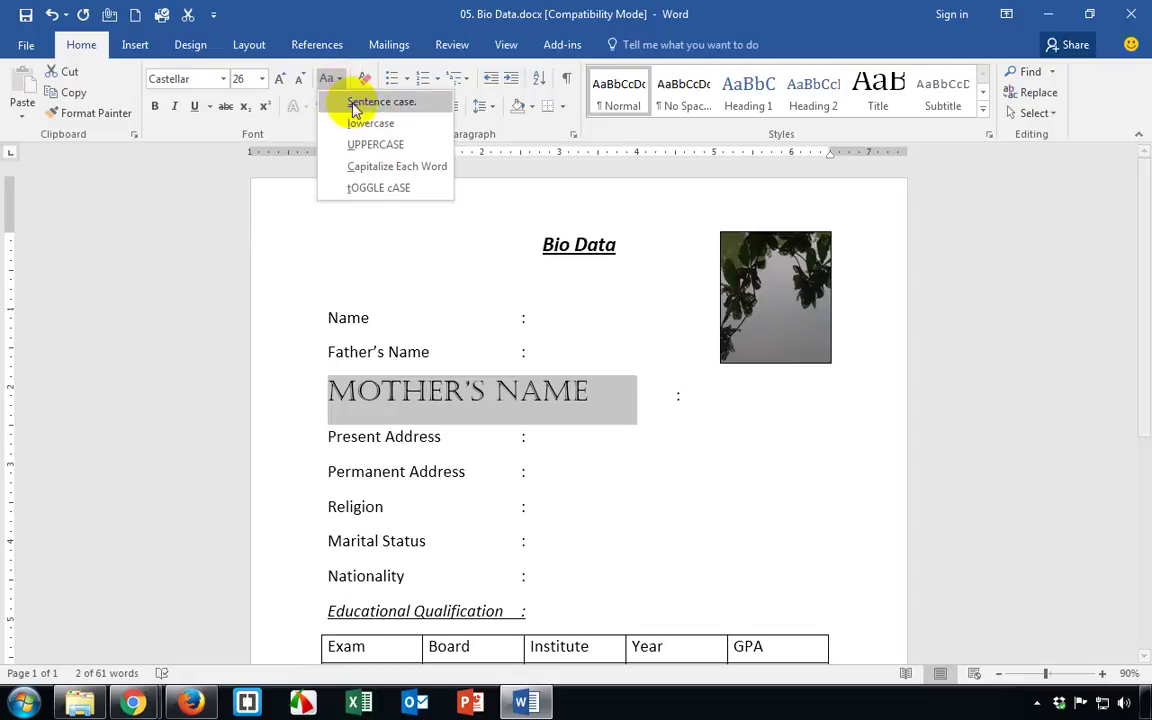
{"action": "left_click", "coordinate": [371, 123]}
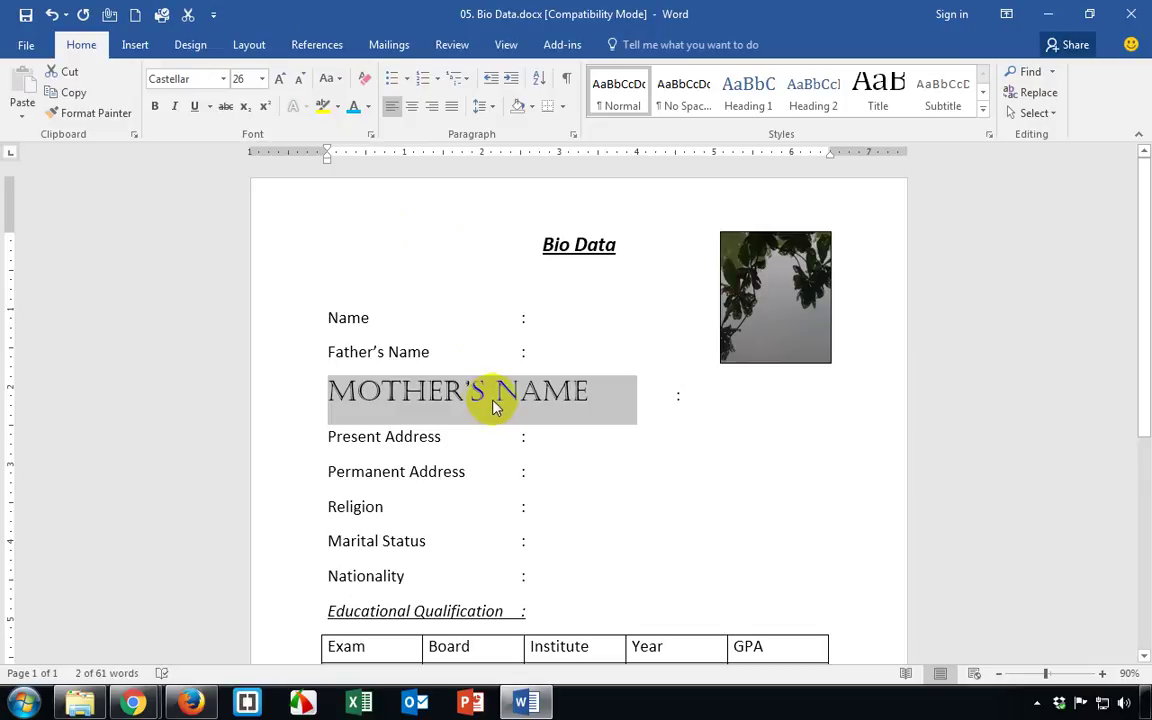
{"action": "left_click", "coordinate": [427, 441]}
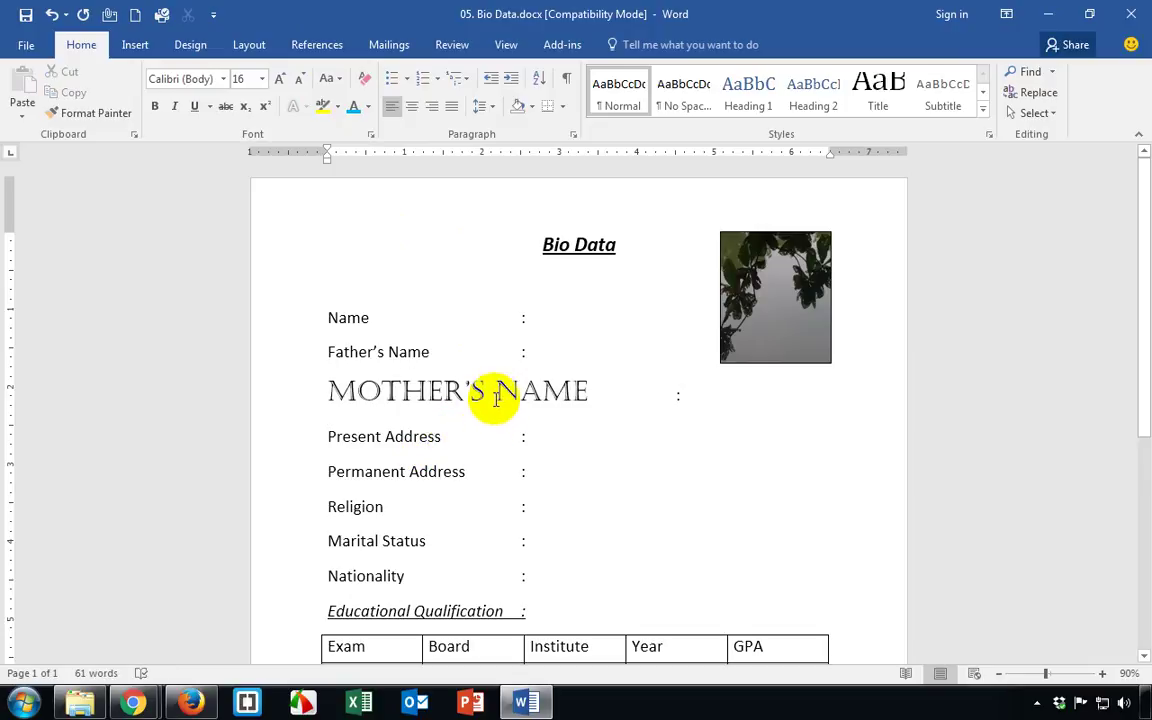
Convert the "Present Address" label to UPPERCASE and change it back with Capitalize Each Word.
{"action": "left_click_drag", "start_coordinate": [324, 391], "coordinate": [594, 386]}
{"action": "left_click_drag", "start_coordinate": [448, 437], "coordinate": [334, 437]}
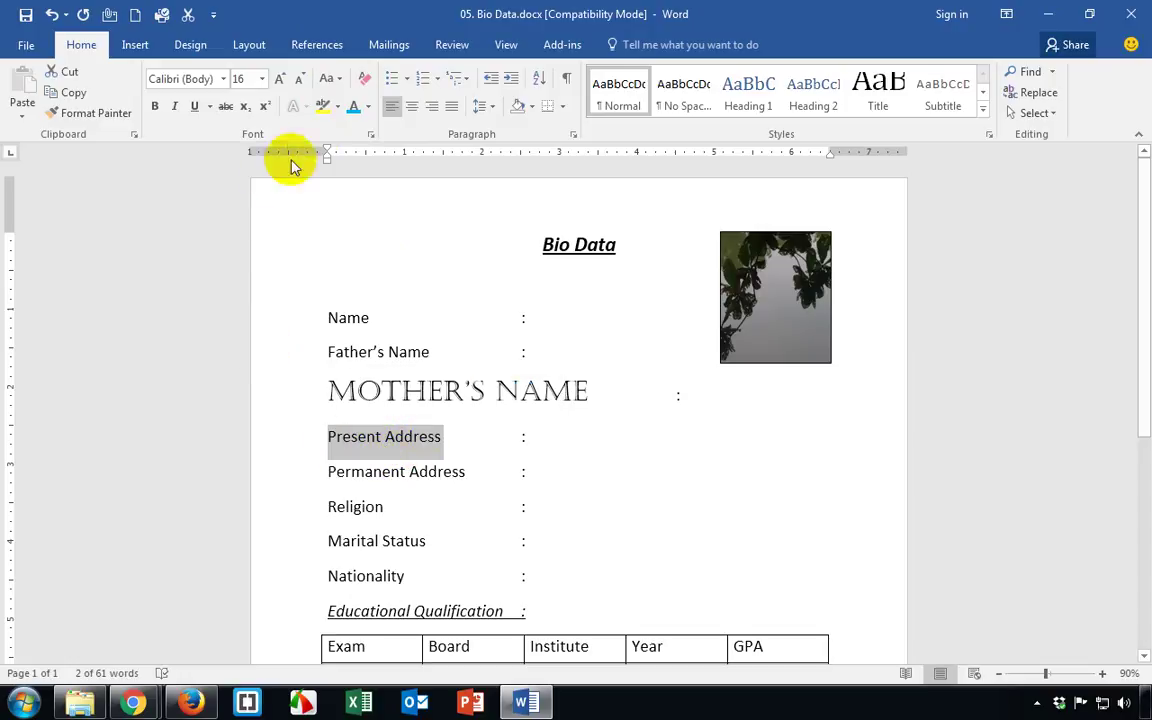
{"action": "left_click", "coordinate": [340, 80]}
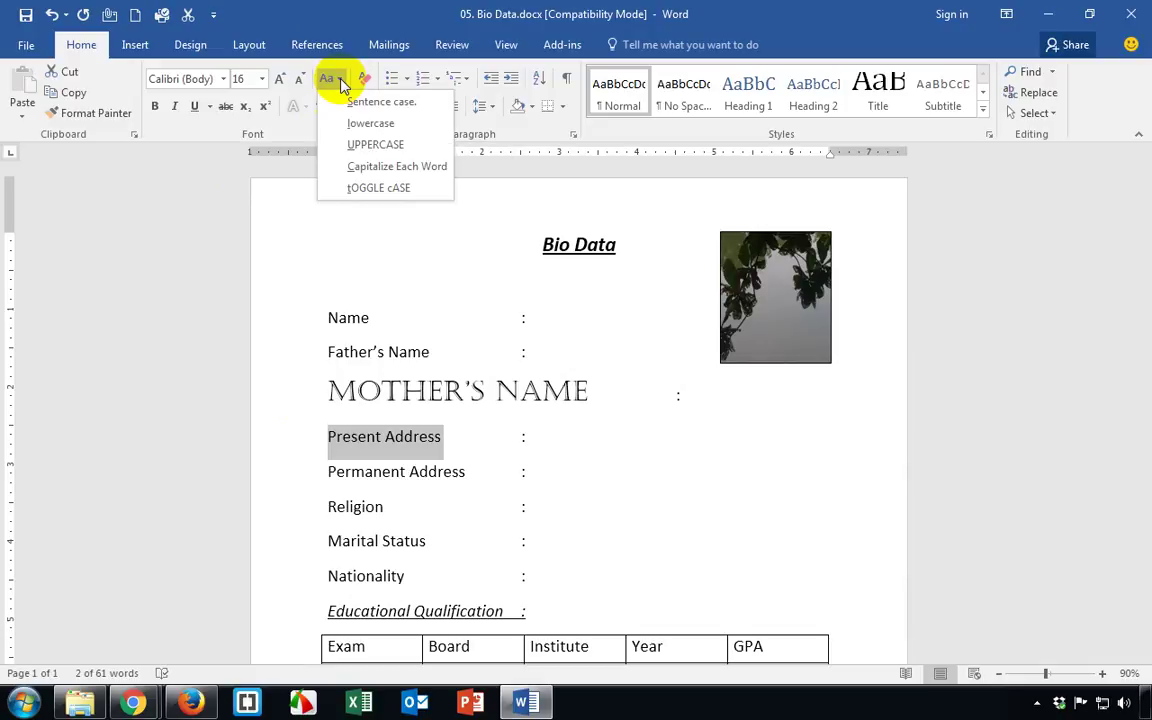
{"action": "left_click", "coordinate": [391, 146]}
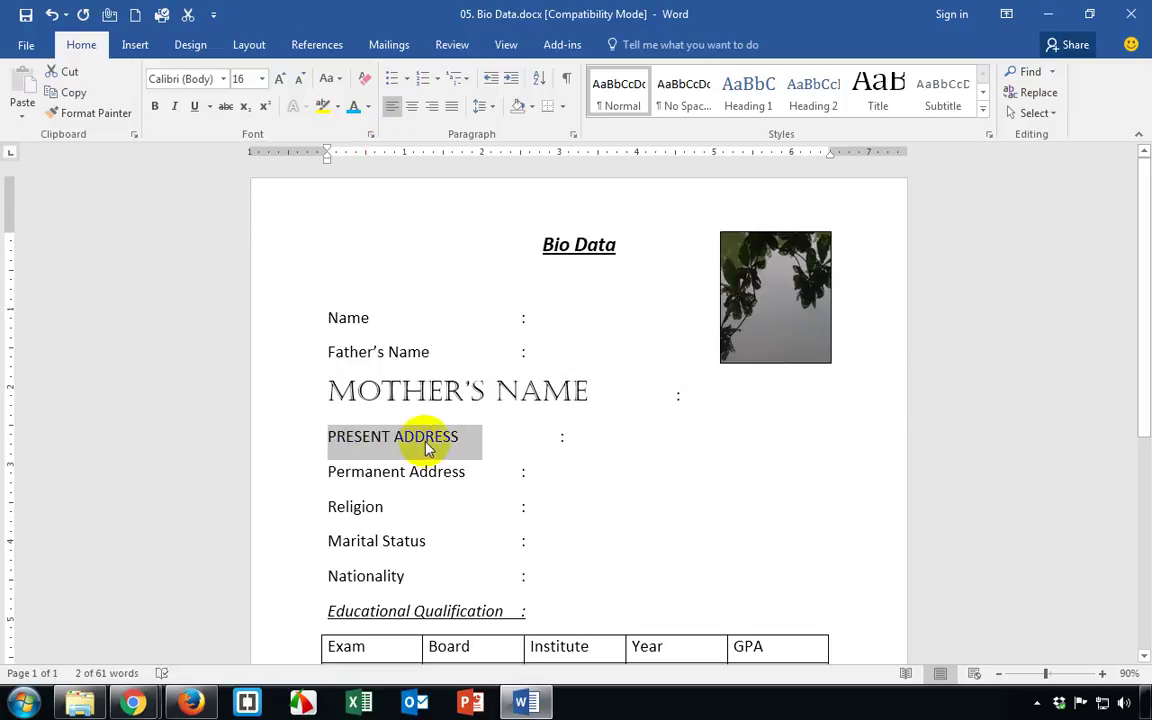
{"action": "left_click", "coordinate": [339, 82]}
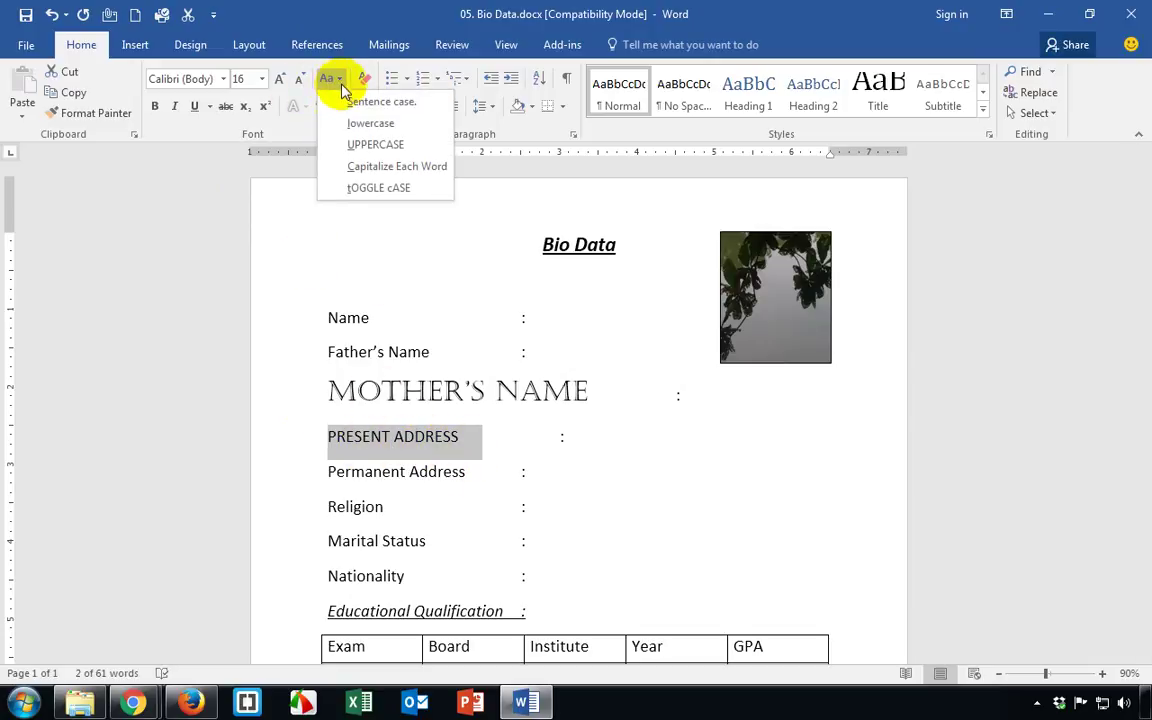
{"action": "left_click", "coordinate": [394, 172]}
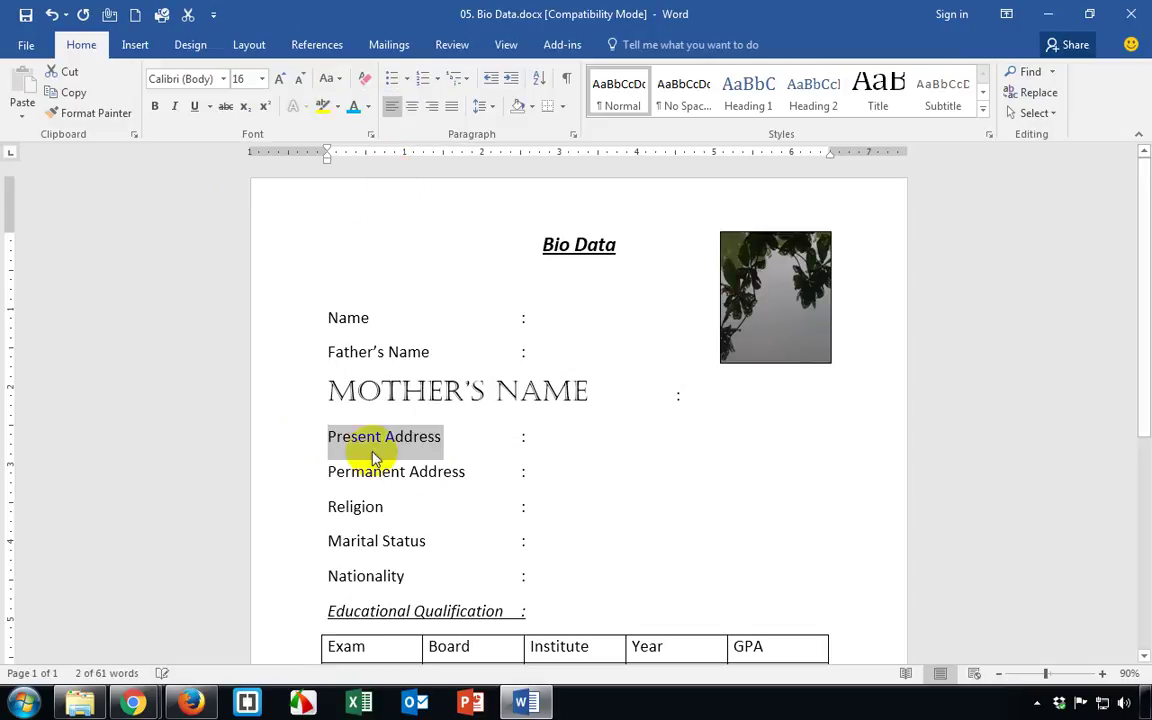
Convert the "Present Address" label to lowercase.
{"action": "left_click", "coordinate": [338, 437]}
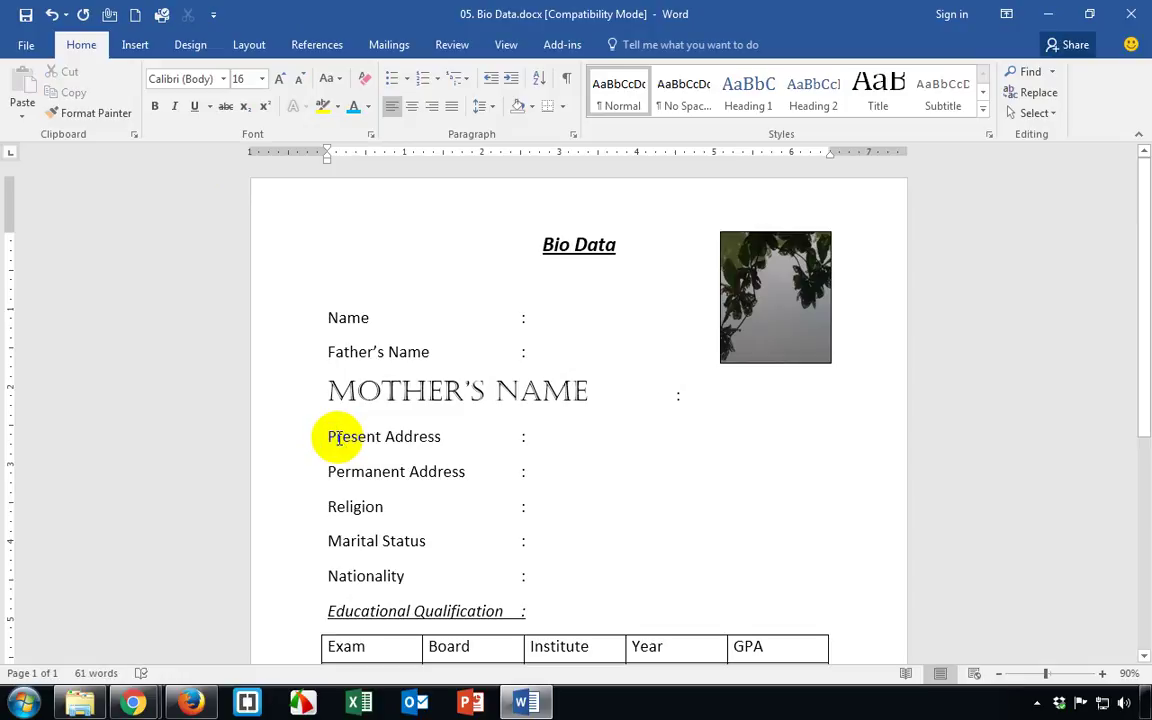
{"action": "mouse_move", "coordinate": [333, 438]}
{"action": "left_mouse_down"}
{"action": "mouse_move", "coordinate": [396, 438]}
{"action": "mouse_move", "coordinate": [326, 440]}
{"action": "left_mouse_up"}
{"action": "left_click", "coordinate": [332, 82]}
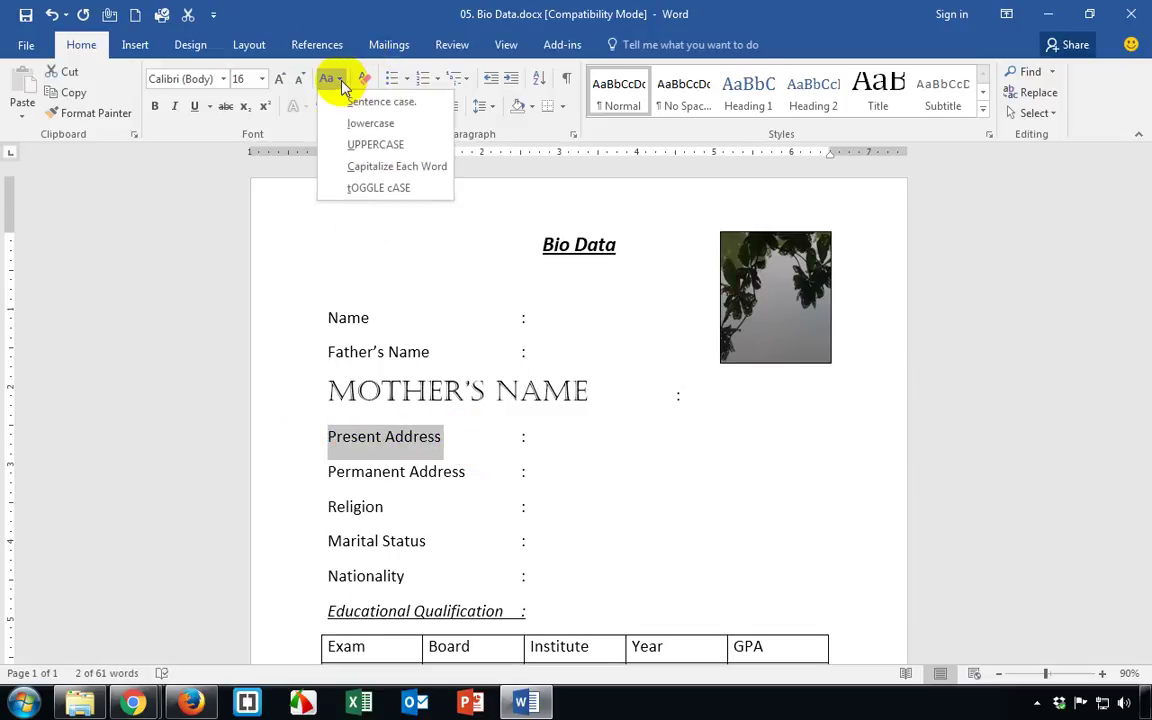
{"action": "left_click", "coordinate": [372, 124]}
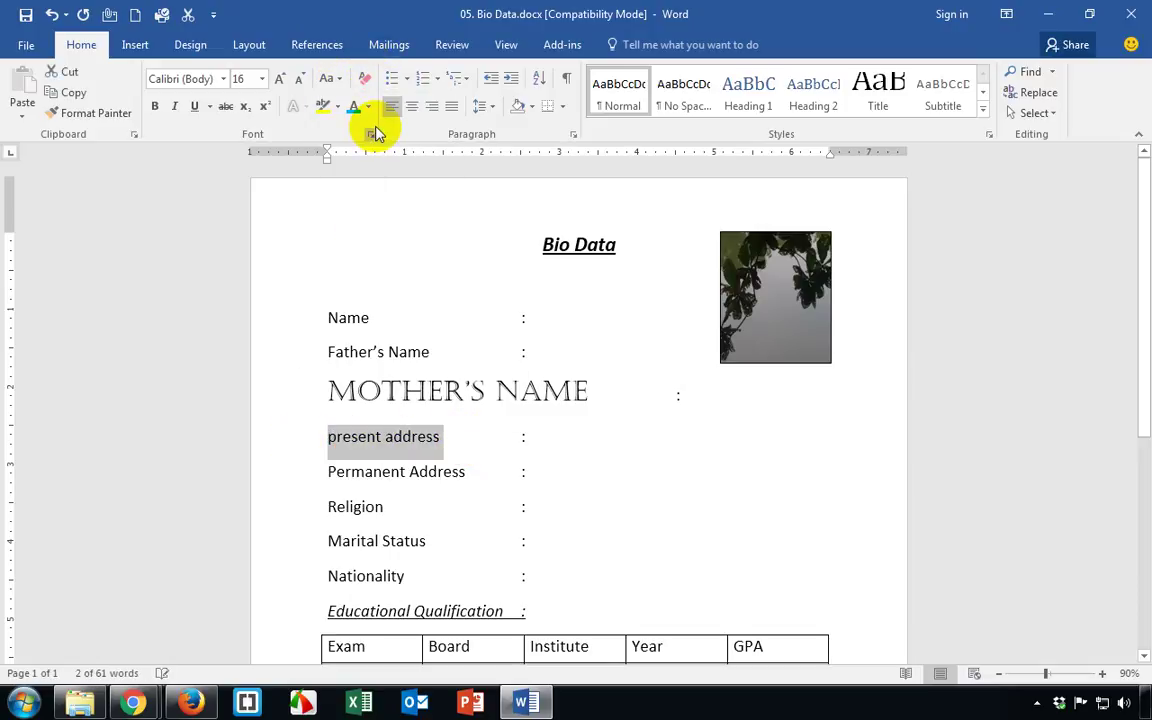
Make the "Permanent Address" label bold, italic and underlined.
{"action": "left_click_drag", "start_coordinate": [482, 472], "coordinate": [309, 474]}
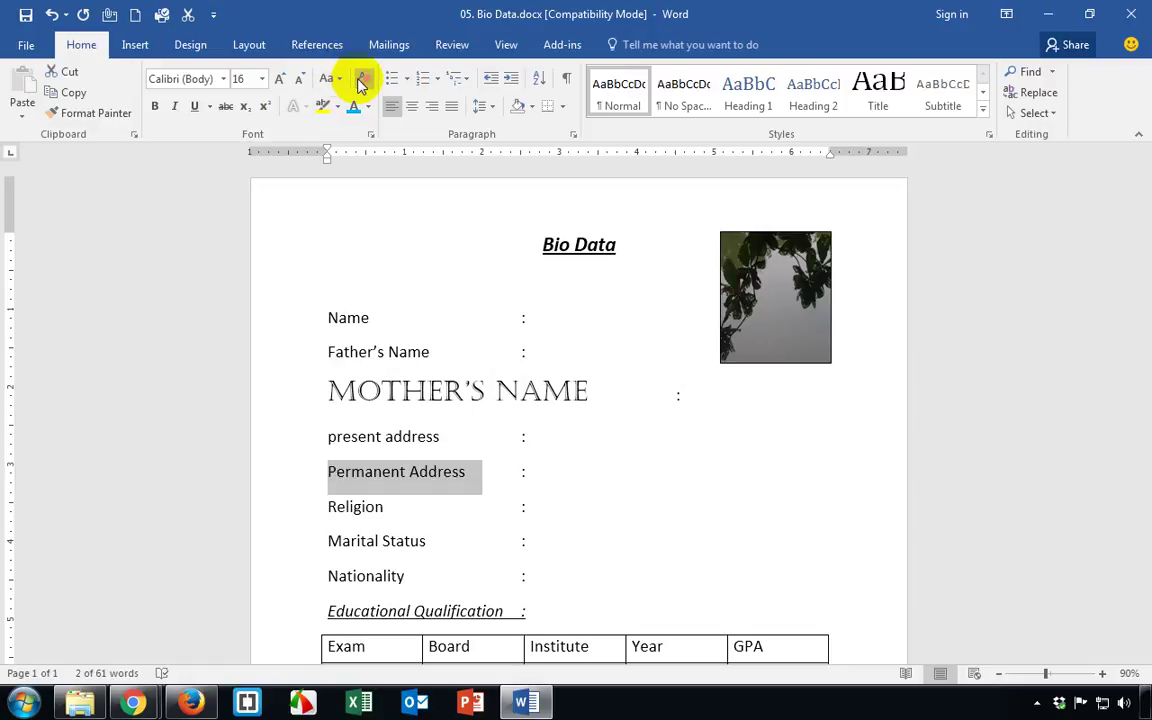
{"action": "left_click", "coordinate": [156, 110]}
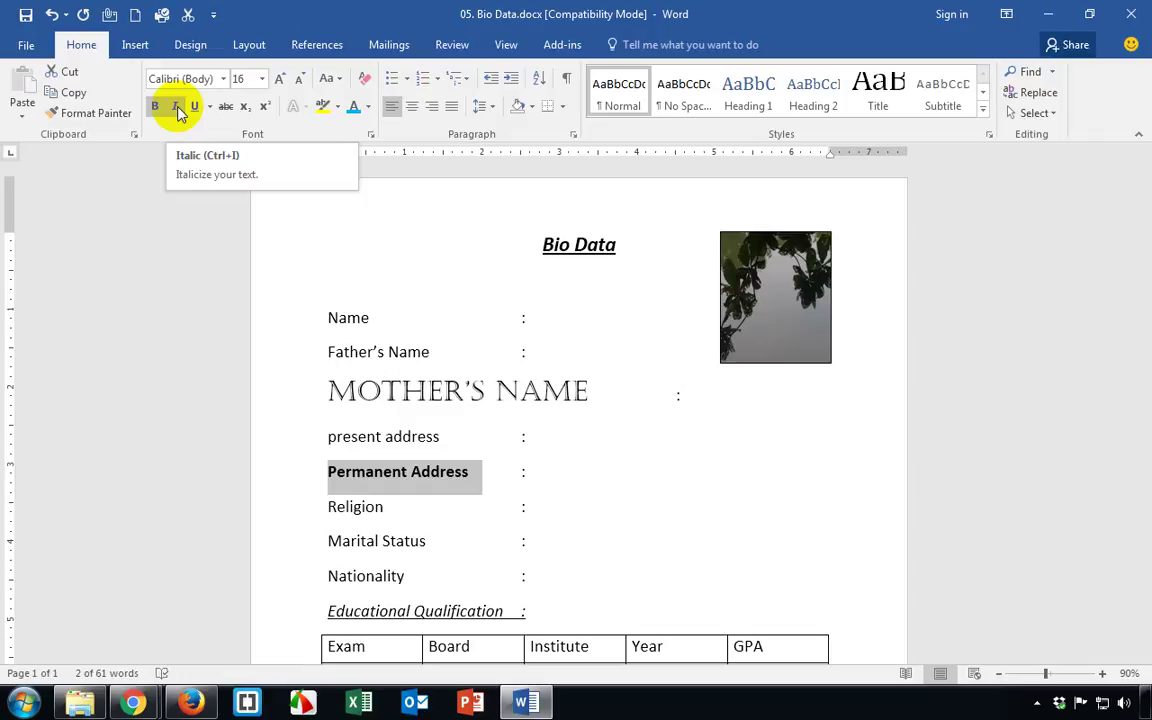
{"action": "left_click", "coordinate": [177, 108]}
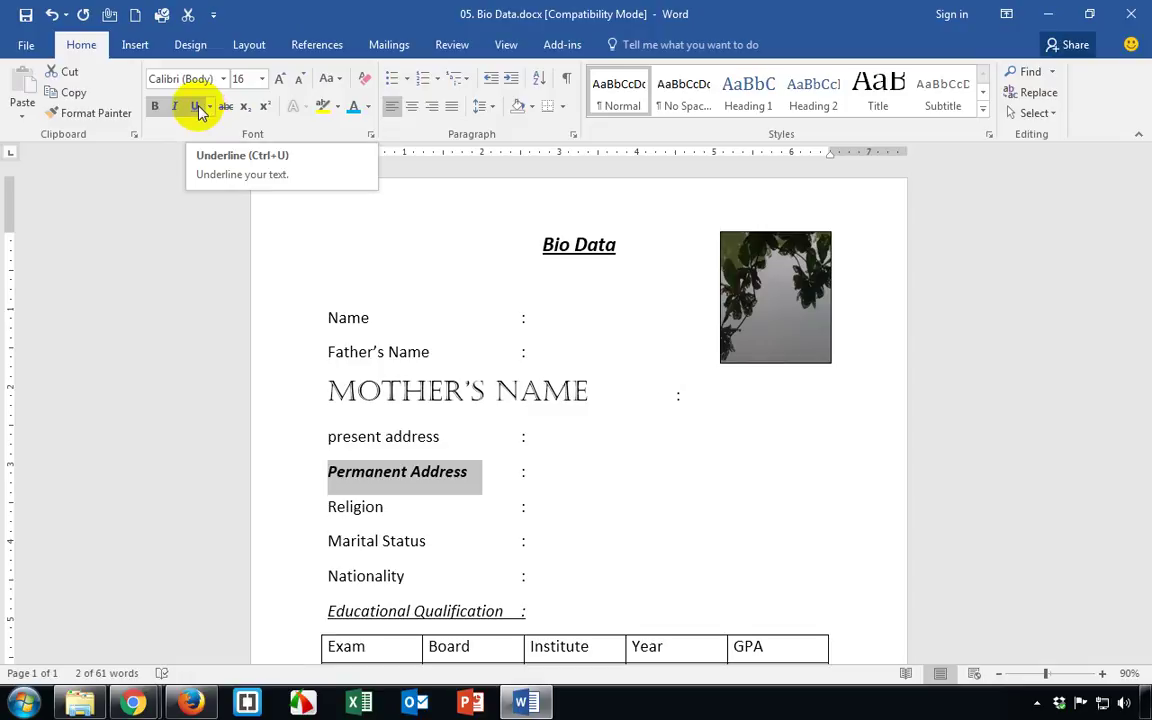
{"action": "left_click", "coordinate": [196, 107]}
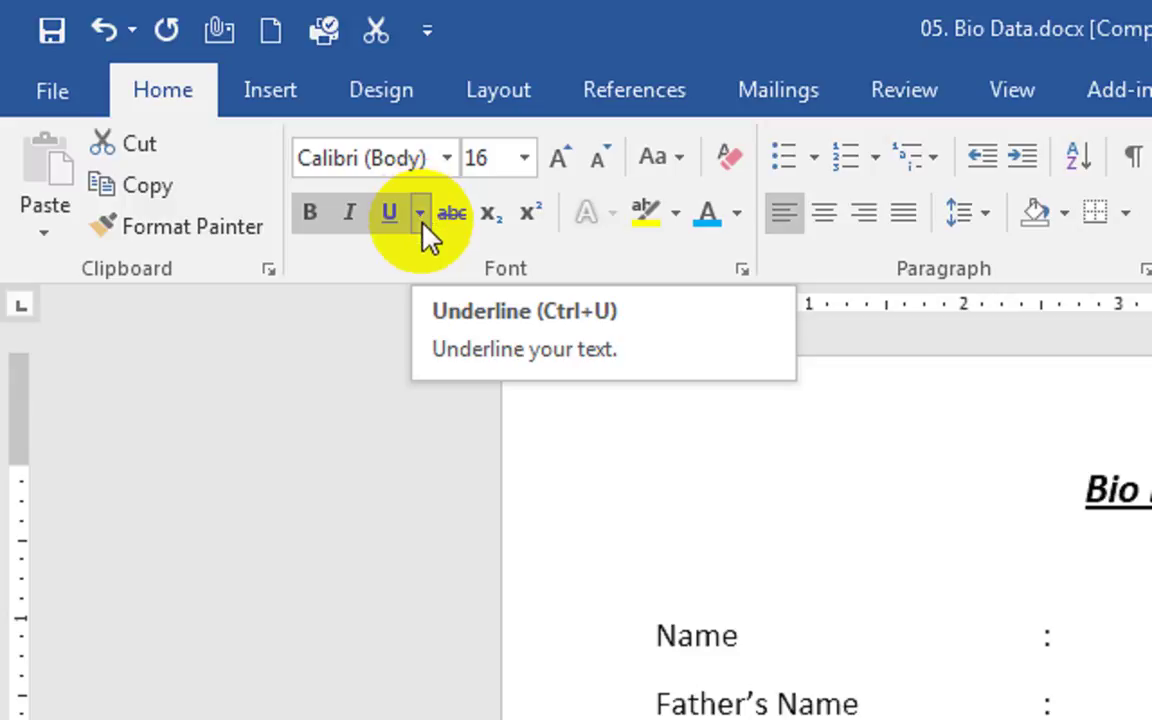
Change the "Permanent Address" label's underline to the wave style and color it dark blue.
{"action": "left_click", "coordinate": [421, 214]}
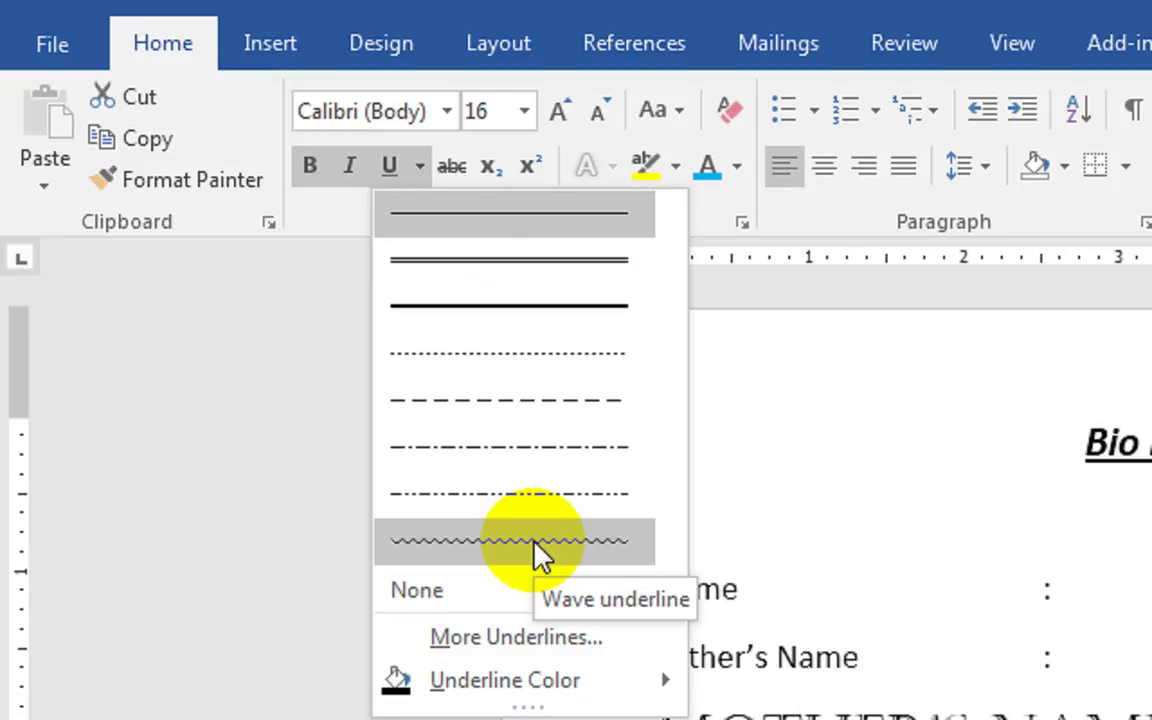
{"action": "left_click", "coordinate": [537, 553]}
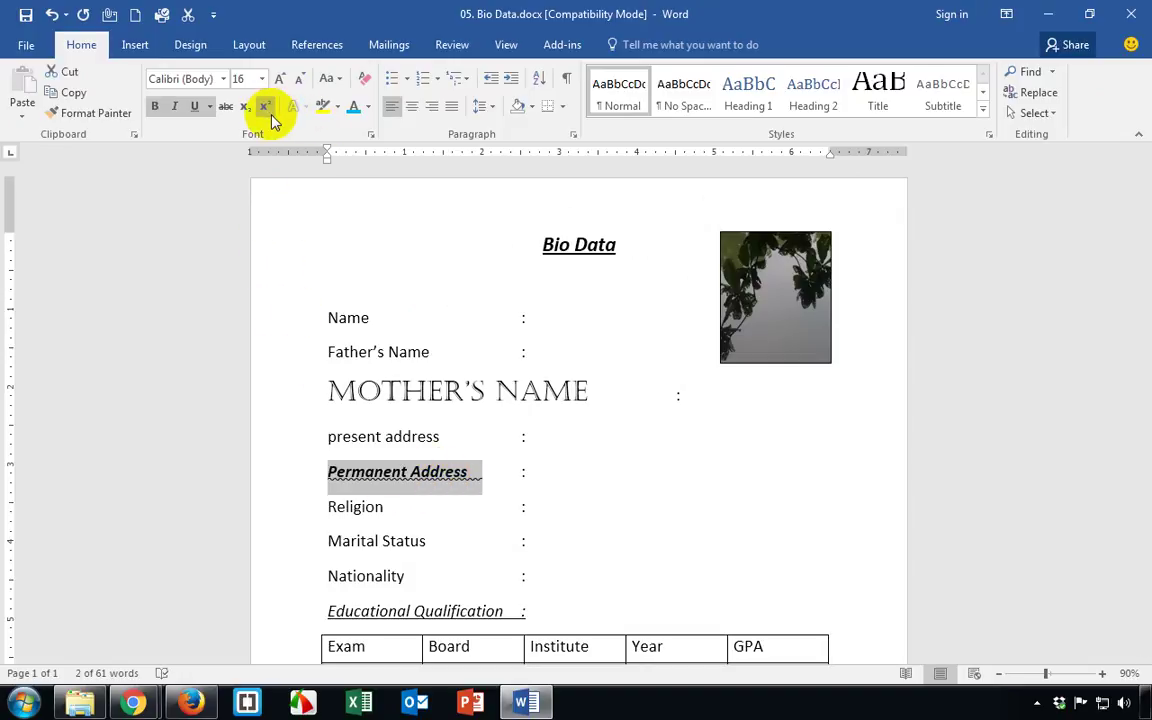
{"action": "left_click", "coordinate": [211, 107]}
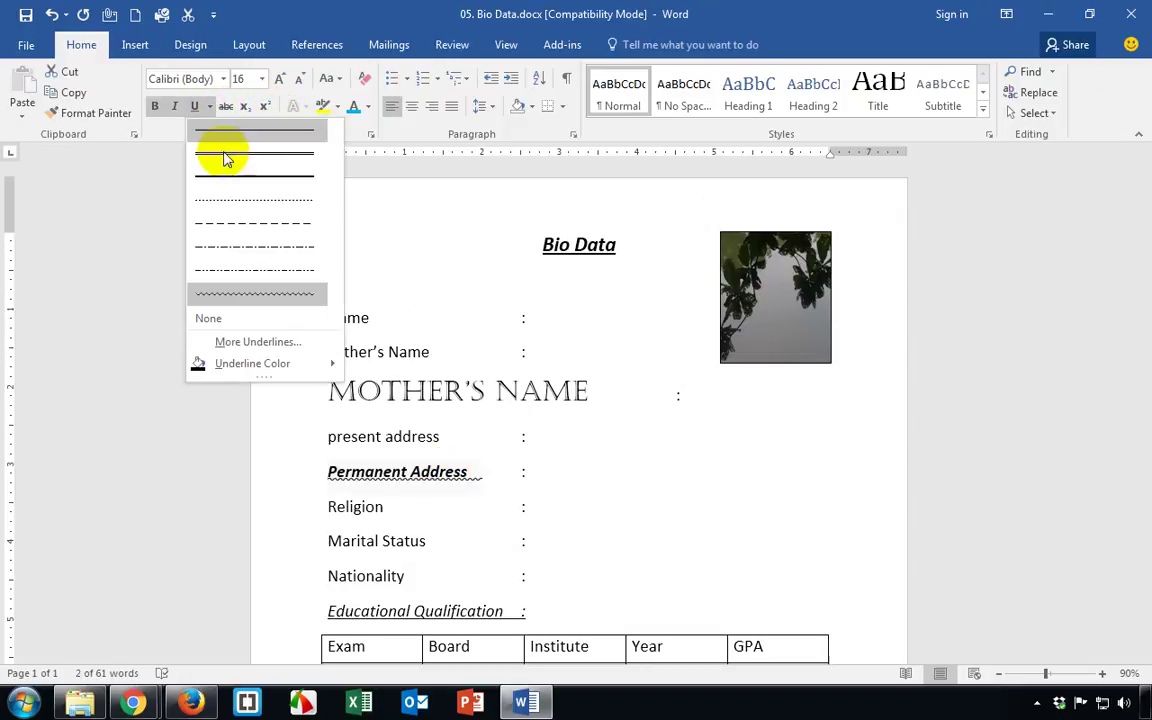
{"action": "mouse_move", "coordinate": [296, 374]}
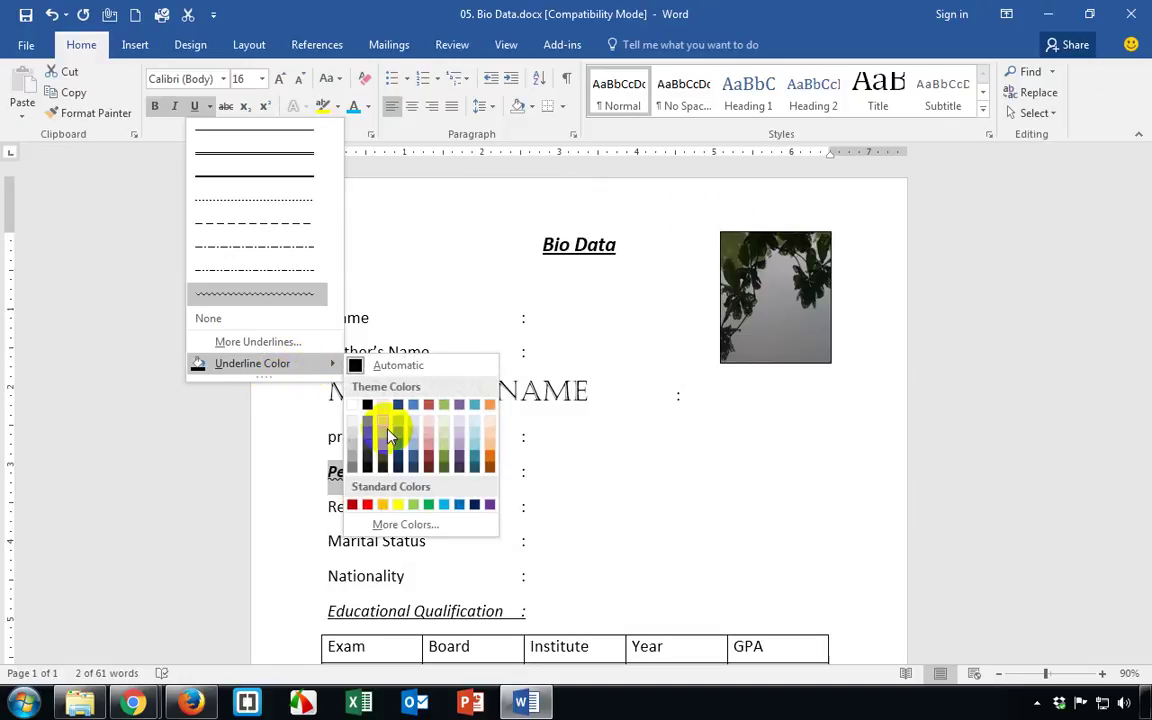
{"action": "left_click", "coordinate": [476, 505]}
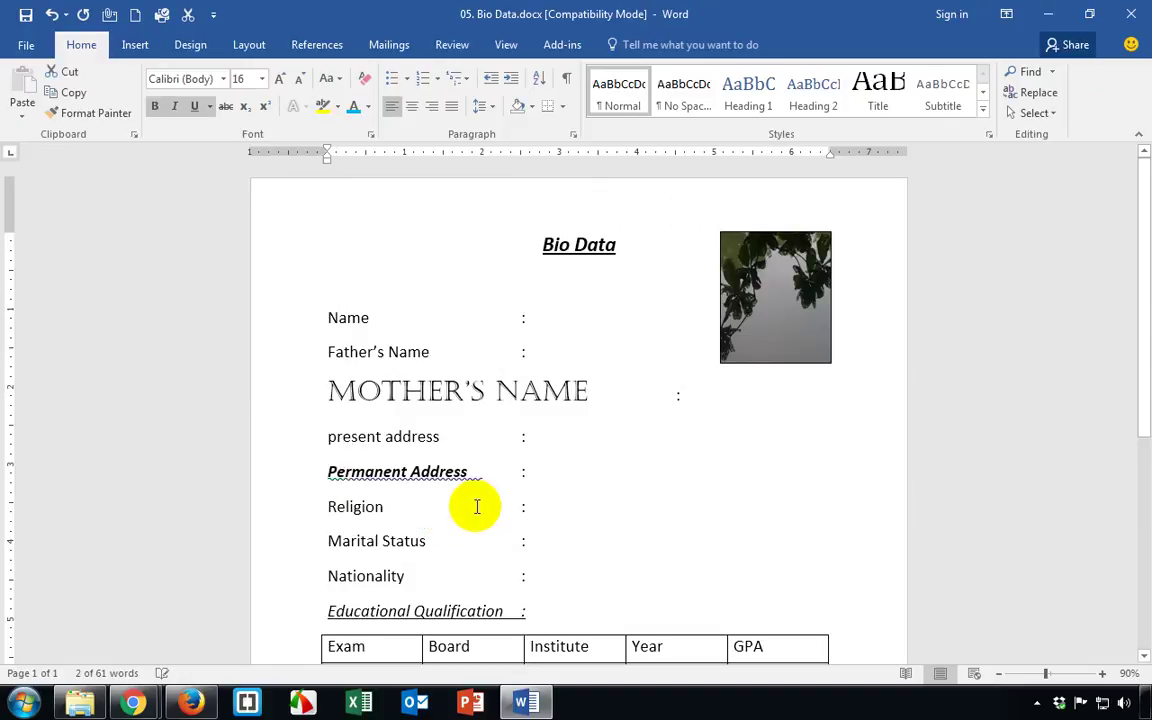
Recolor the wave underline of the "Permanent Address" label to the standard red.
{"action": "left_click", "coordinate": [211, 107]}
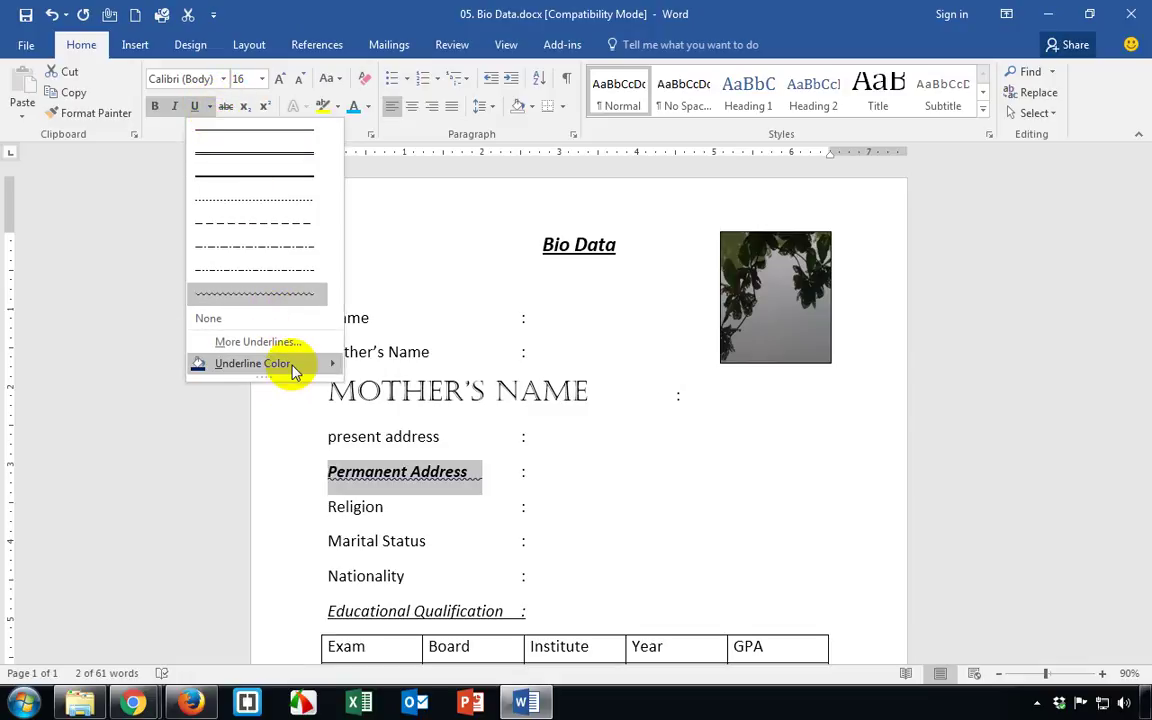
{"action": "mouse_move", "coordinate": [295, 370]}
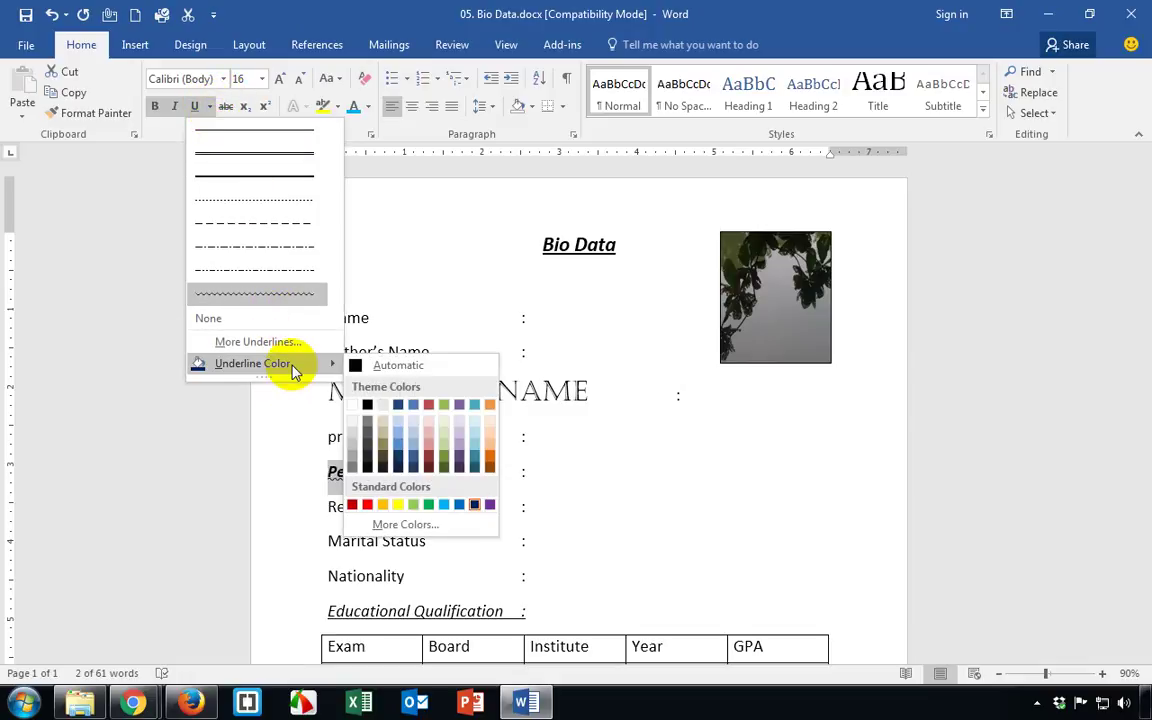
{"action": "left_click", "coordinate": [367, 505]}
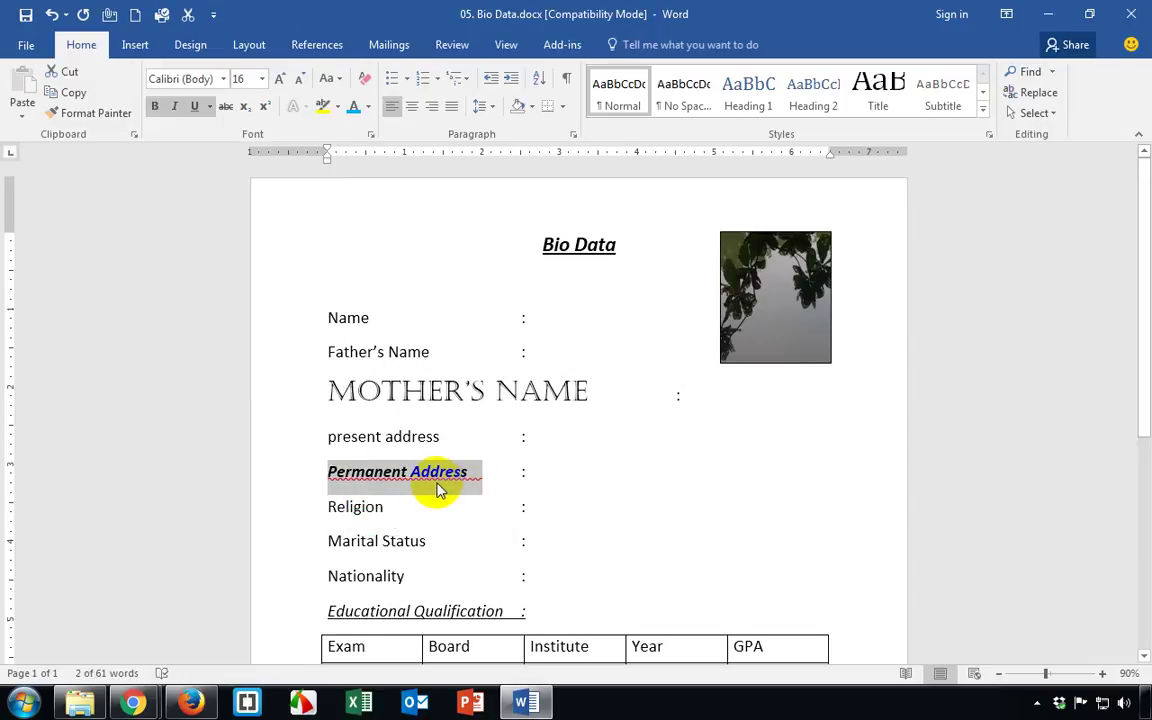
Set the "Permanent Address" label's underline style to double wave through the additional underline options.
{"action": "left_click", "coordinate": [209, 108]}
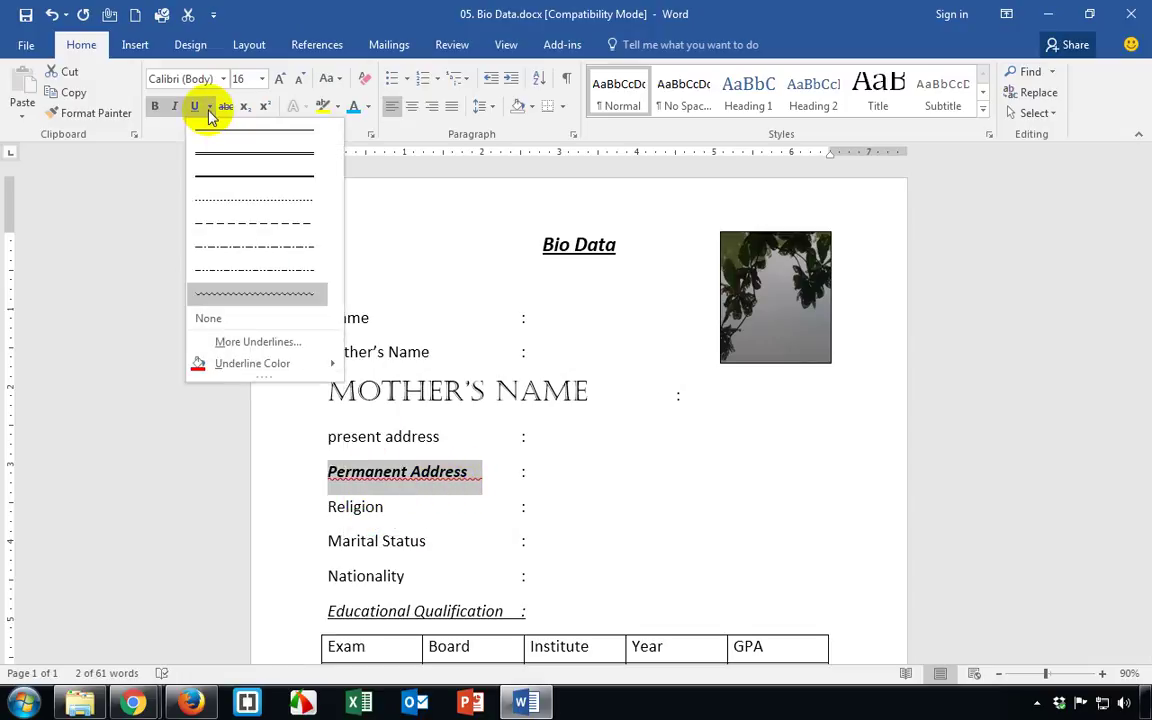
{"action": "left_click", "coordinate": [258, 342]}
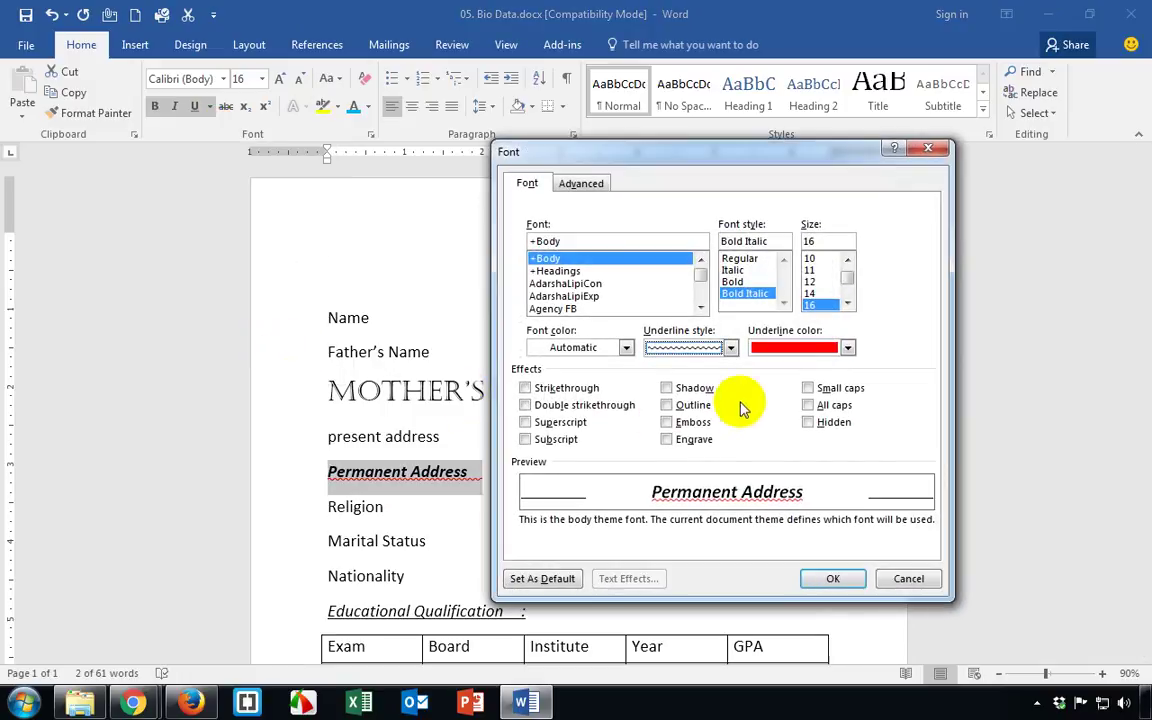
{"action": "left_click", "coordinate": [731, 347]}
{"action": "scroll", "coordinate": [708, 440], "scroll_direction": "down", "scroll_amount": 1}
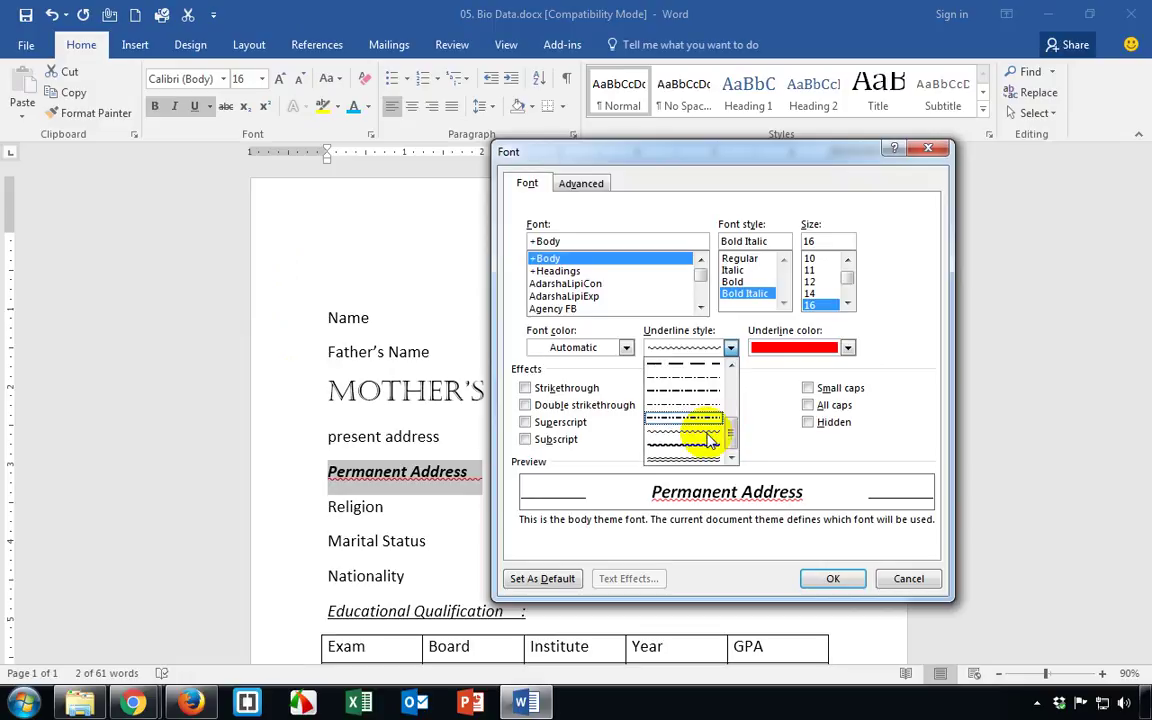
{"action": "left_click", "coordinate": [697, 459]}
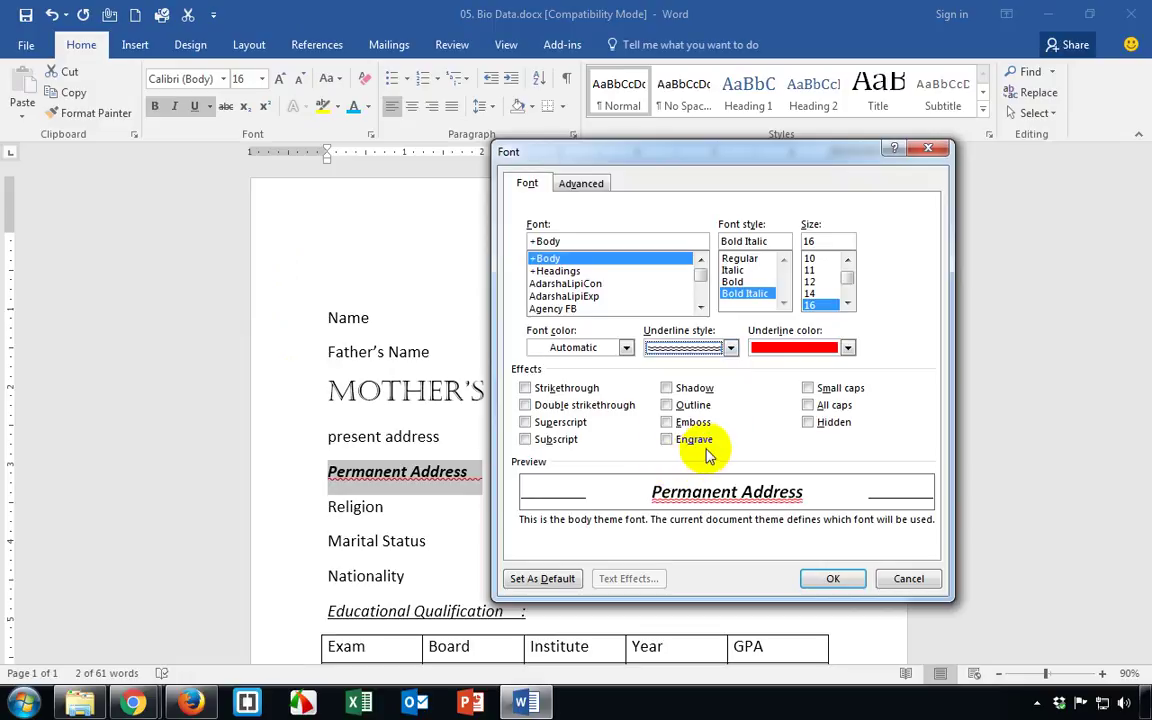
{"action": "left_click", "coordinate": [856, 585]}
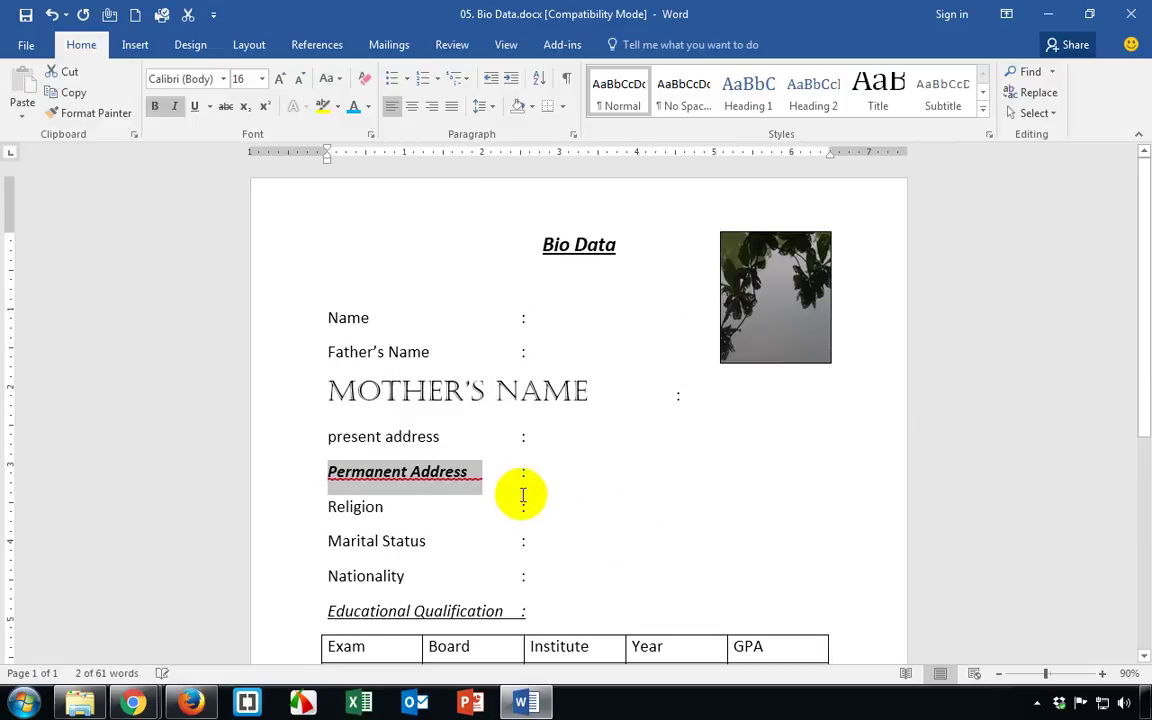
Apply strikethrough to the "Permanent Address" label and deselect it.
{"action": "left_click", "coordinate": [210, 108]}
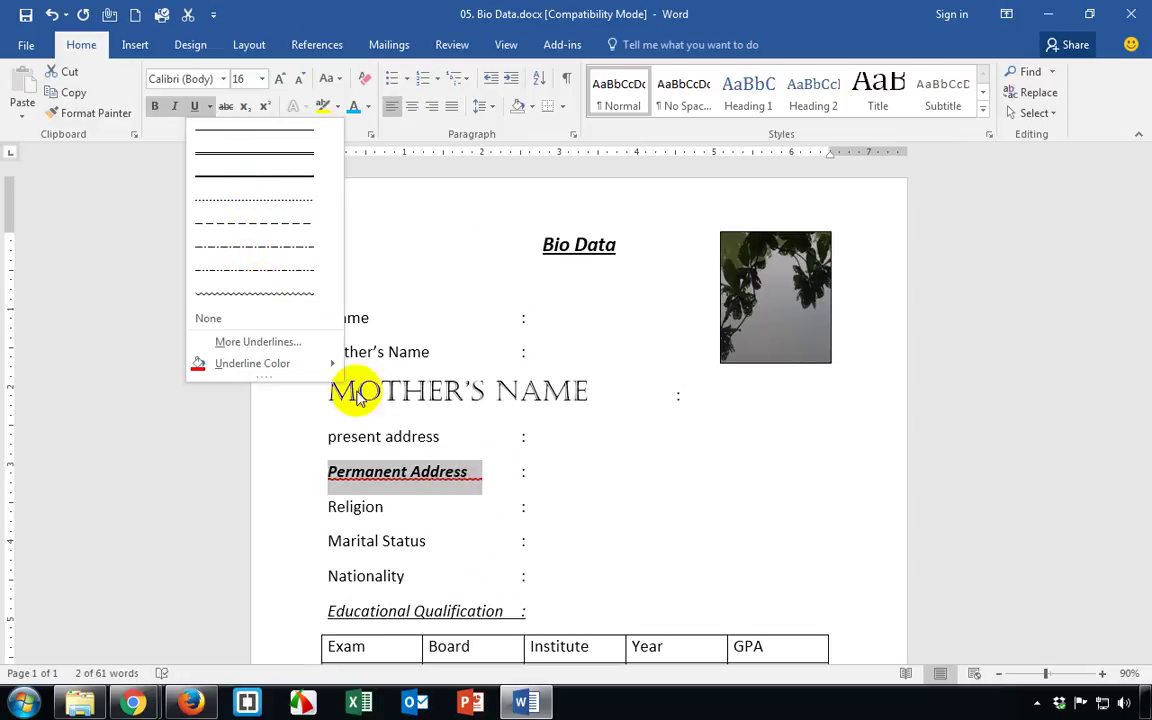
{"action": "left_click", "coordinate": [226, 107]}
{"action": "left_click", "coordinate": [530, 436]}
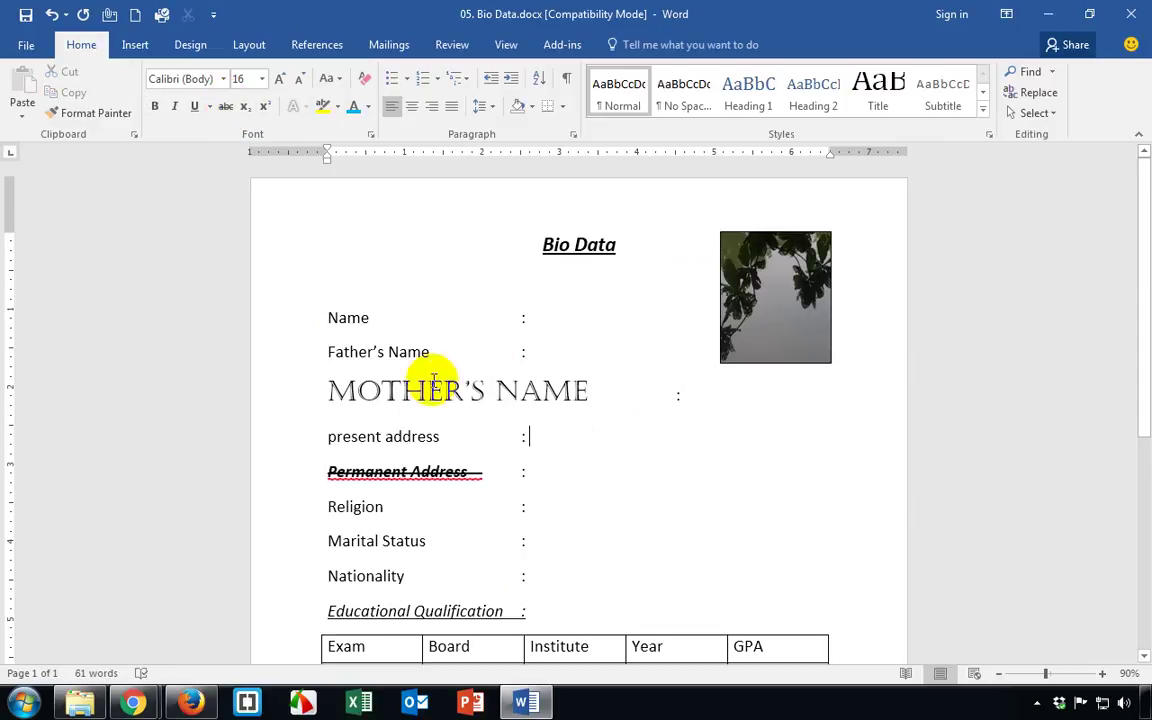
Strike through the "Father's Name" label and deselect it.
{"action": "left_click_drag", "start_coordinate": [330, 352], "coordinate": [462, 351]}
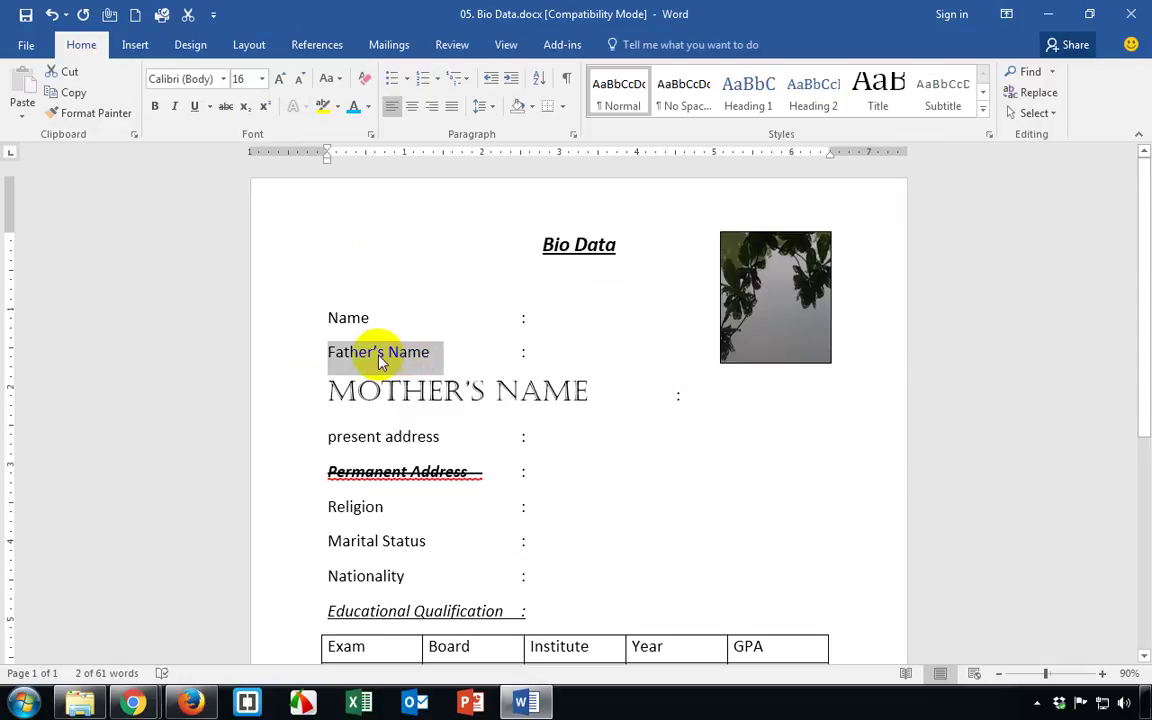
{"action": "left_click", "coordinate": [226, 107]}
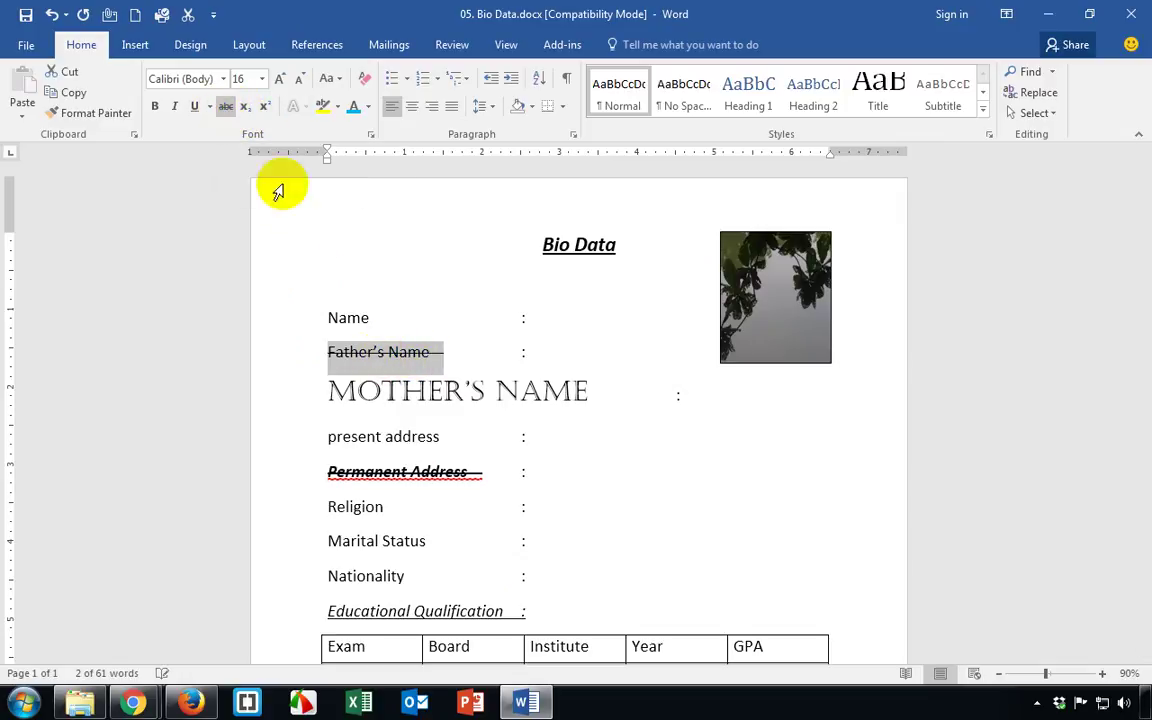
{"action": "left_click", "coordinate": [440, 356]}
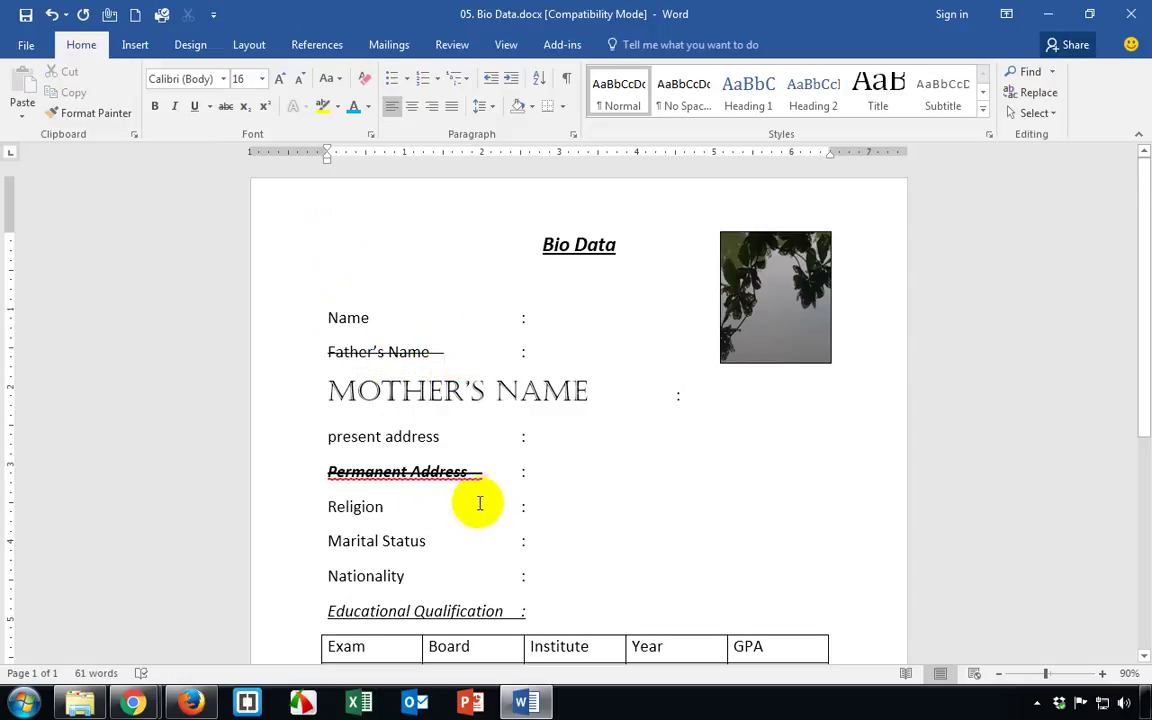
Enter 22+22 after the "Permanent Address" colon and superscript the second digit of each number.
{"action": "left_click", "coordinate": [628, 468]}
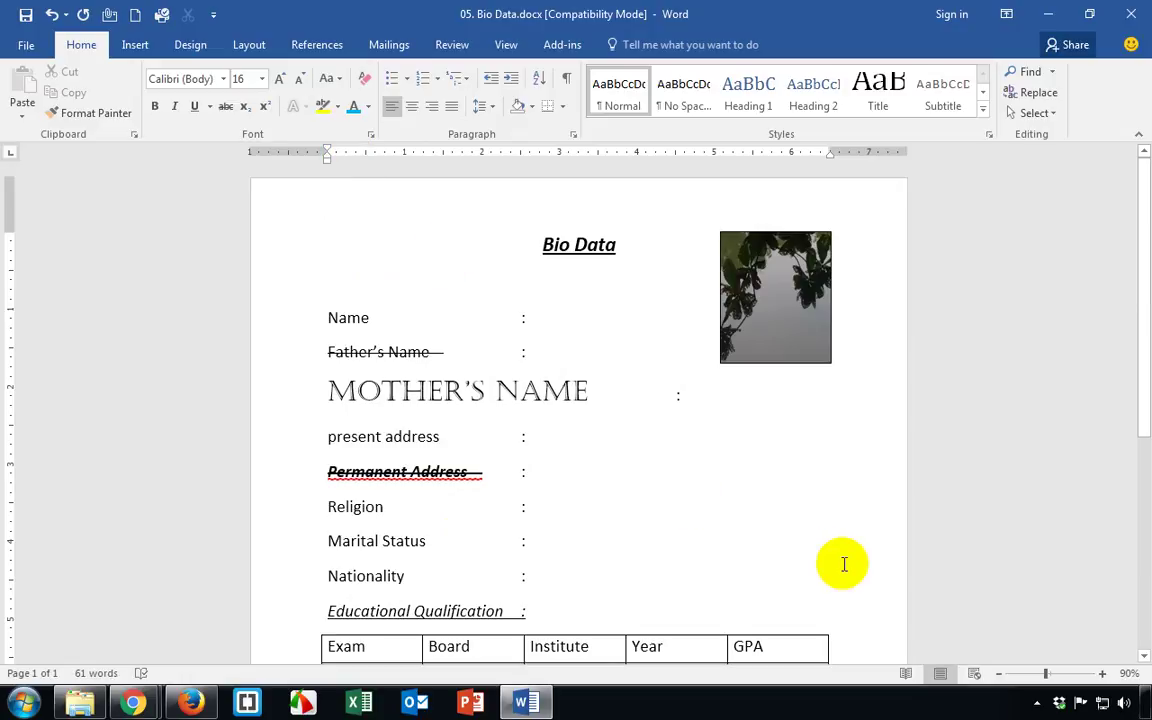
{"action": "type", "text": "22+22"}
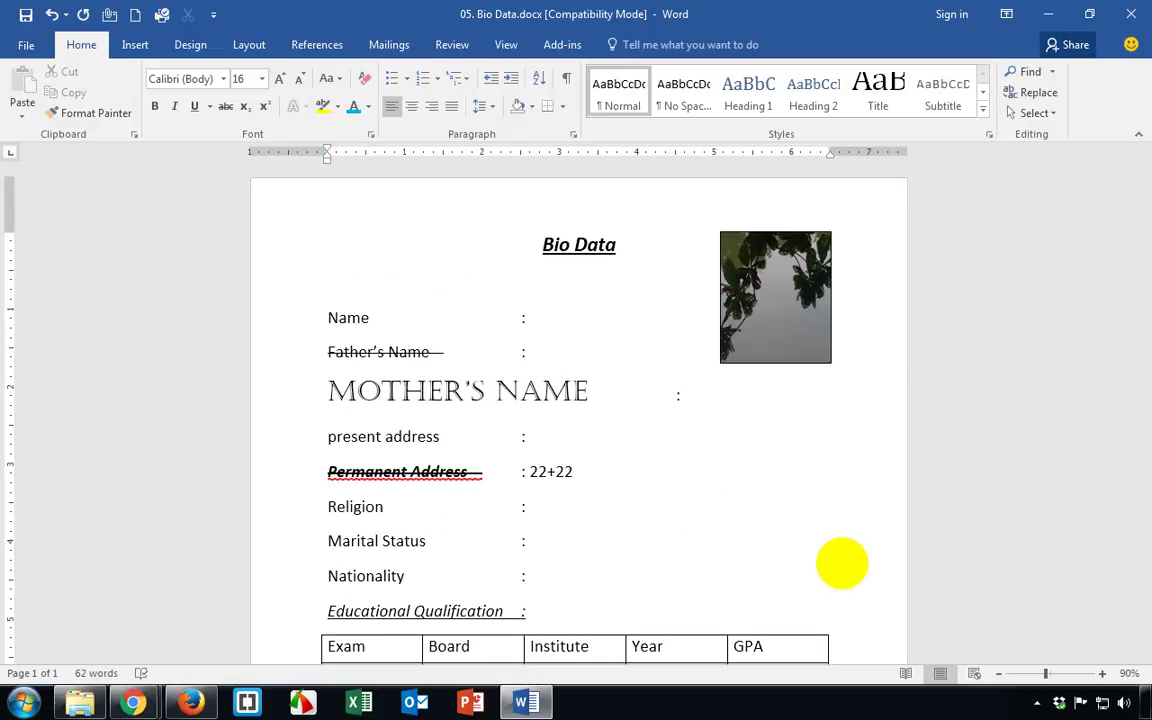
{"action": "key", "text": "shift+Left"}
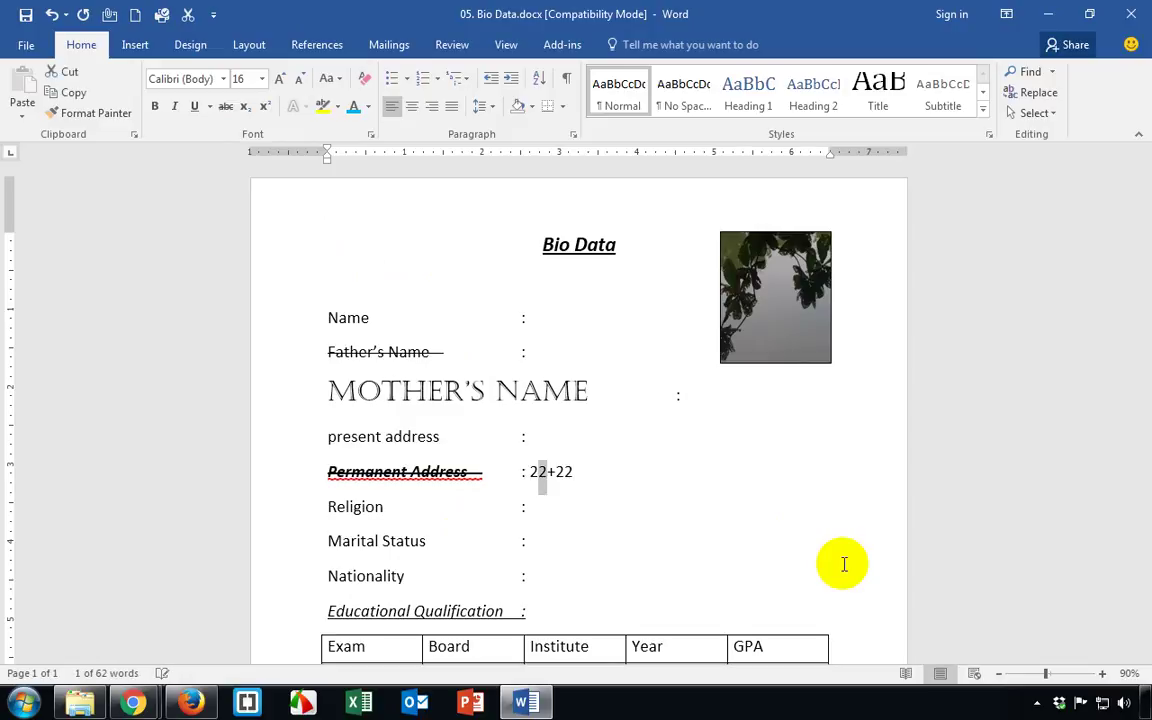
{"action": "left_click", "coordinate": [267, 107]}
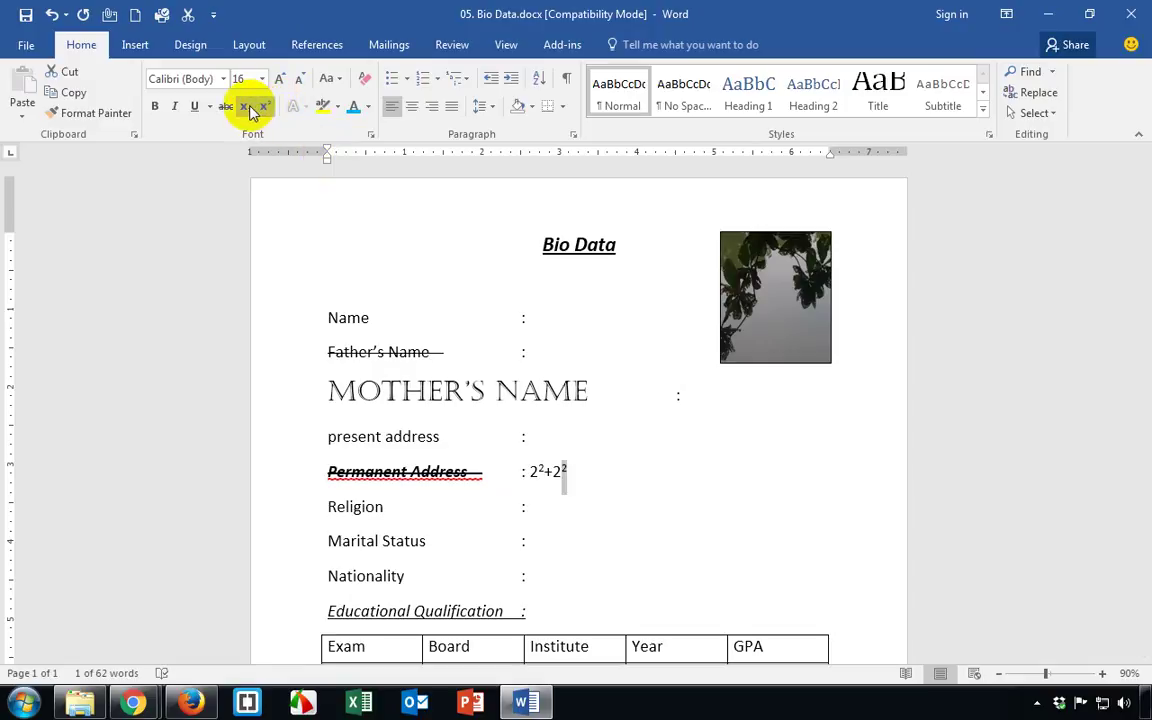
Enter H0 after the "Religion" colon and format the 0 as subscript.
{"action": "left_click", "coordinate": [548, 497]}
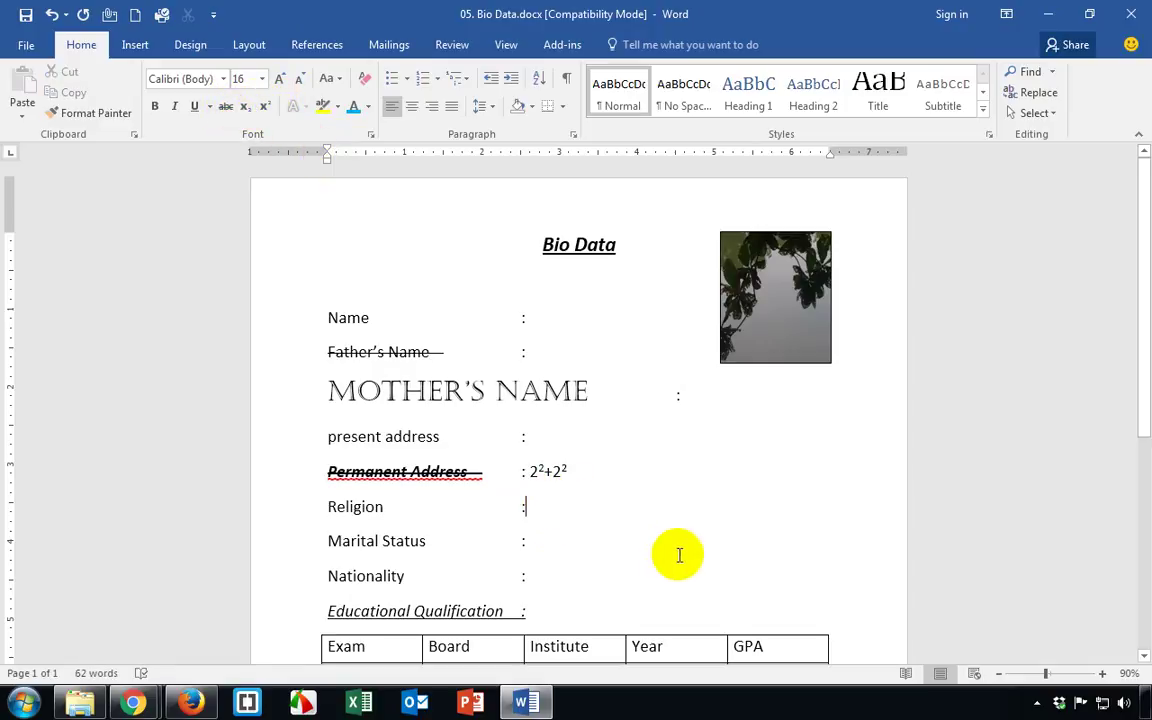
{"action": "type", "text": "H0"}
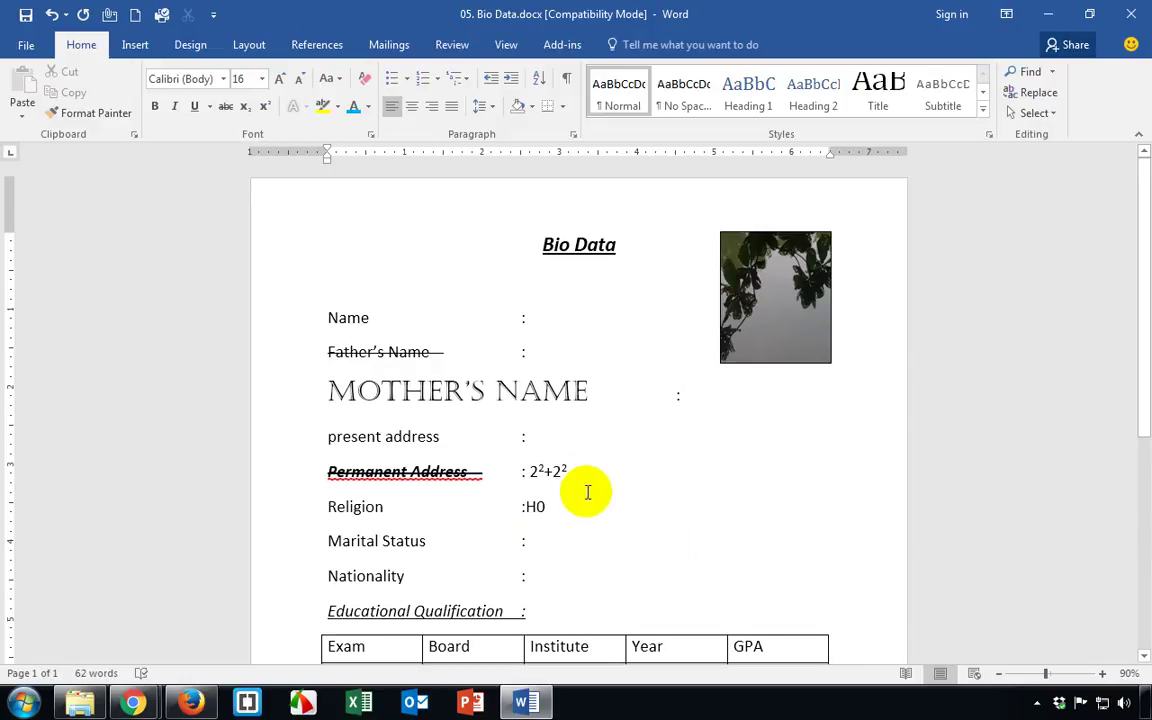
{"action": "left_click", "coordinate": [555, 511]}
{"action": "left_click_drag", "start_coordinate": [541, 508], "coordinate": [535, 508]}
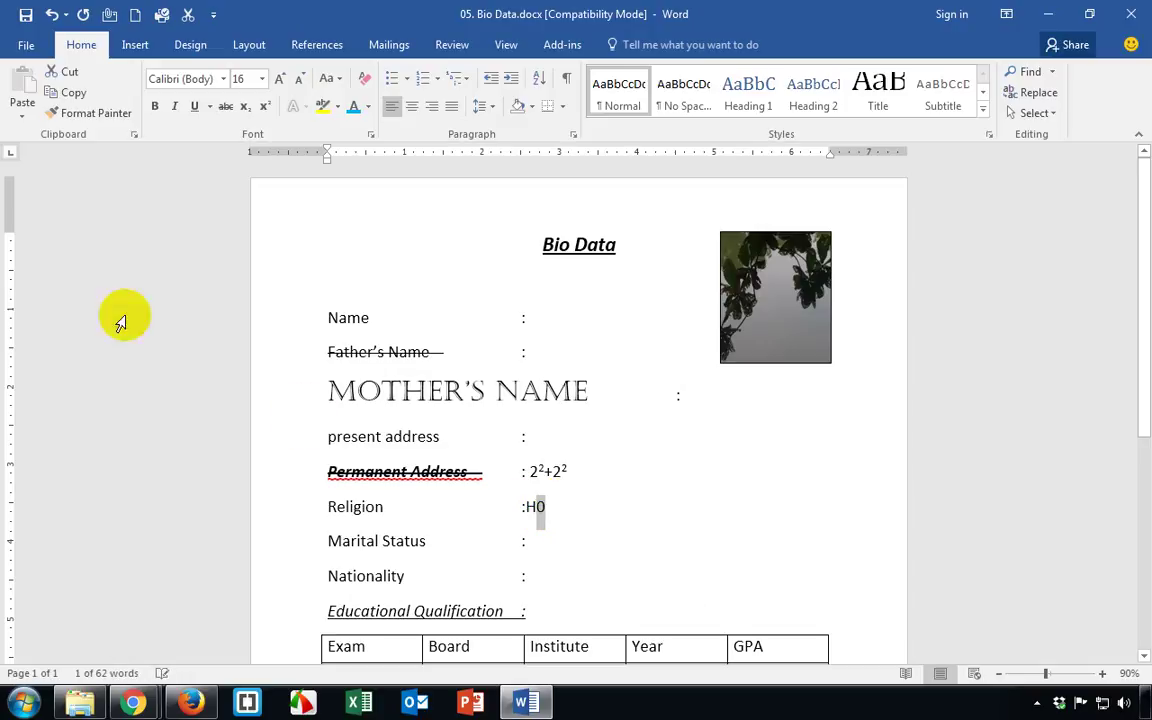
{"action": "left_click", "coordinate": [247, 107]}
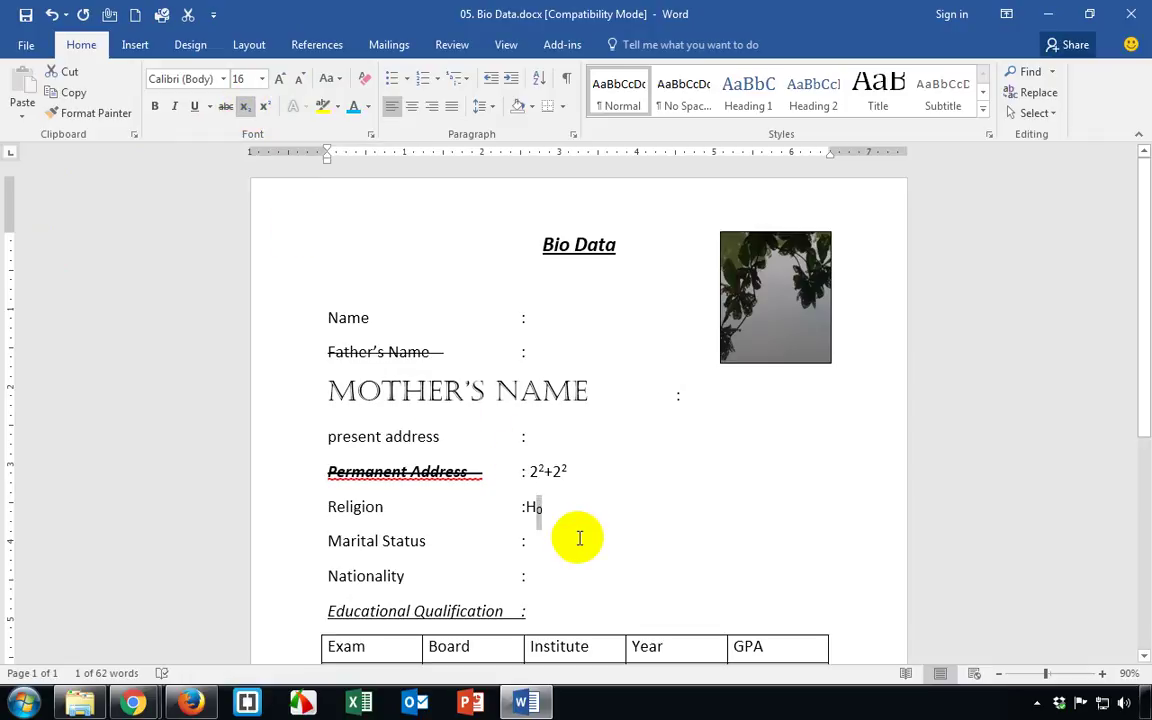
{"action": "left_click", "coordinate": [553, 507]}
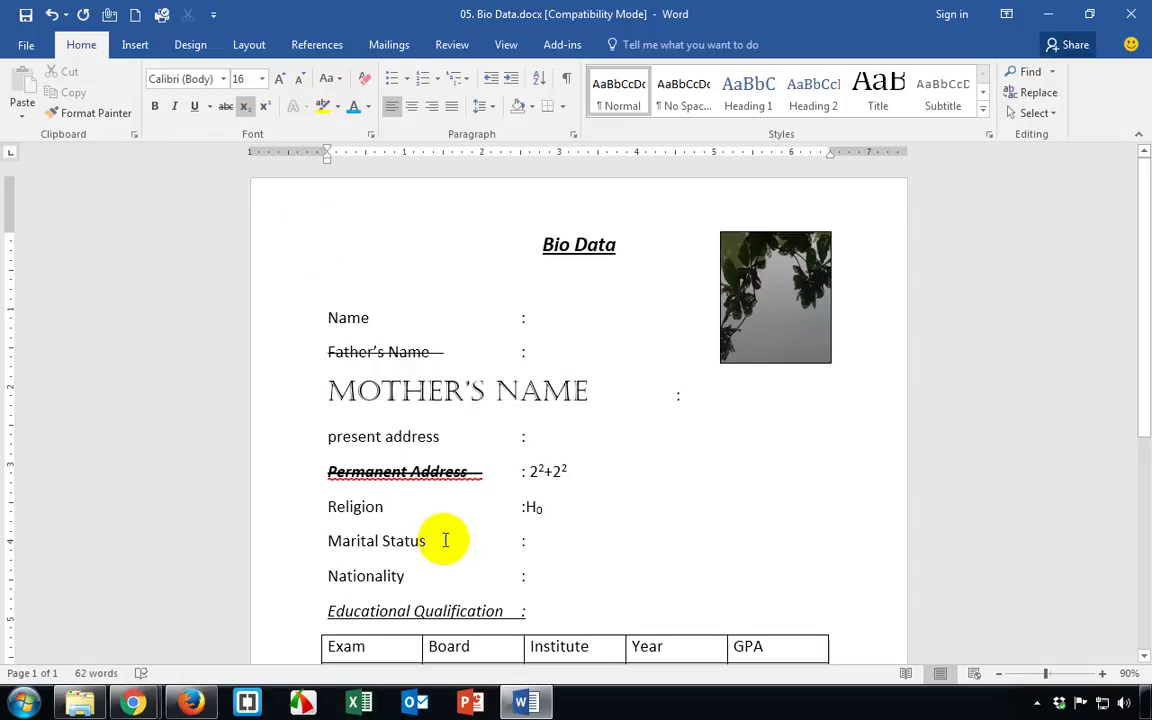
Highlight the "Marital Status" label in dark gray and deselect it.
{"action": "left_click_drag", "start_coordinate": [431, 540], "coordinate": [314, 540]}
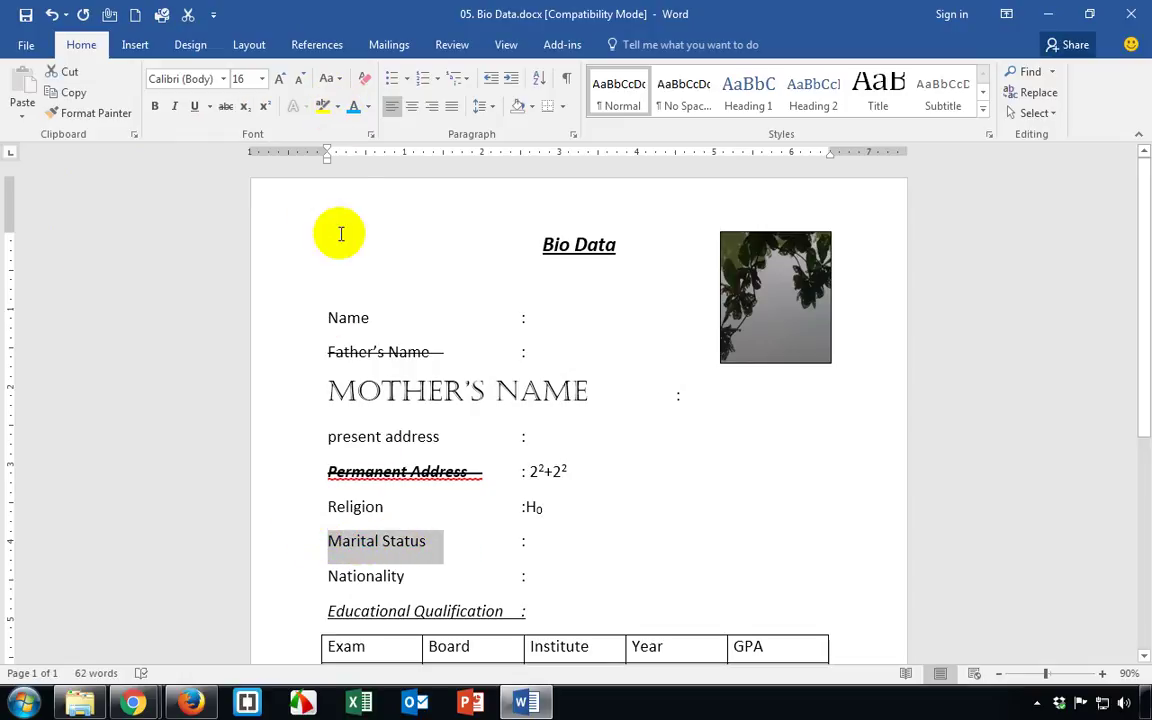
{"action": "left_click", "coordinate": [337, 106]}
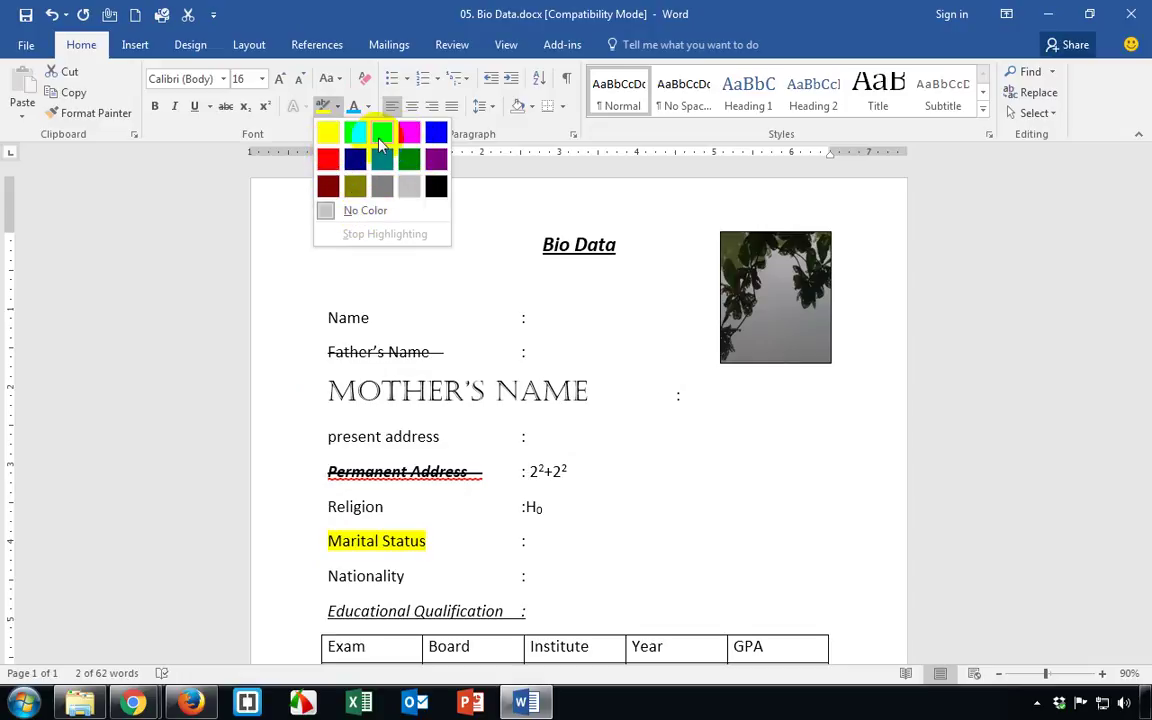
{"action": "left_click", "coordinate": [383, 190]}
{"action": "left_click", "coordinate": [451, 582]}
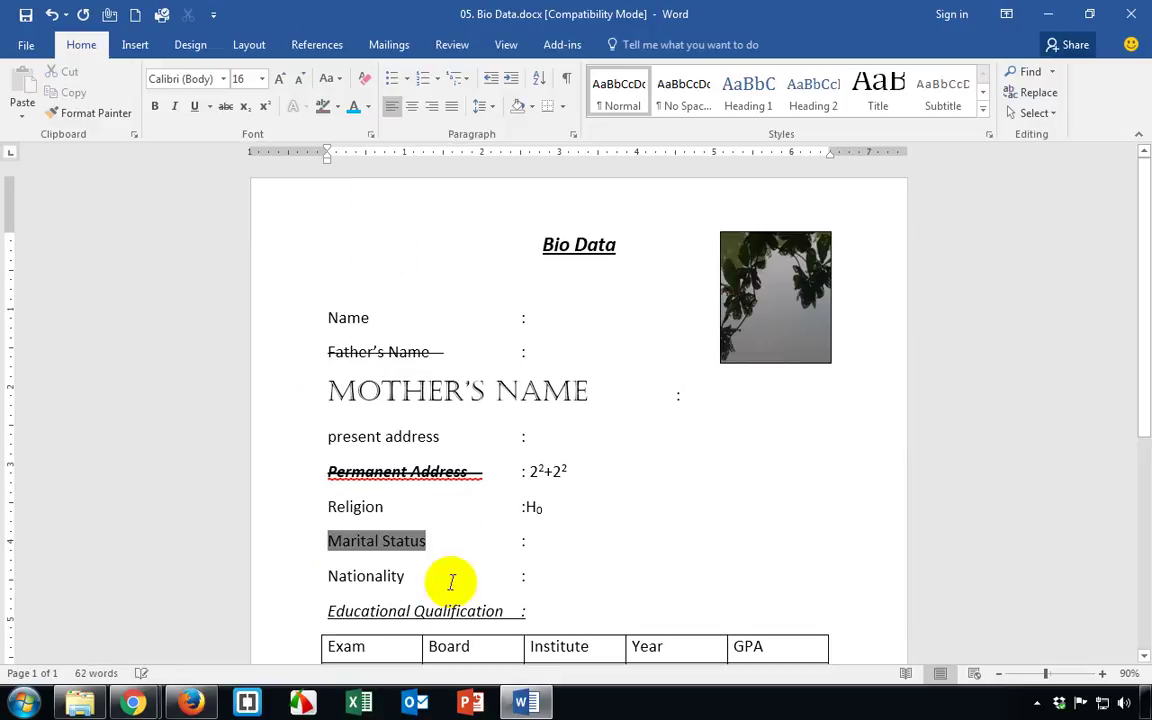
Change the highlight color of the "Marital Status" label to purple and deselect it.
{"action": "left_click_drag", "start_coordinate": [441, 541], "coordinate": [309, 535]}
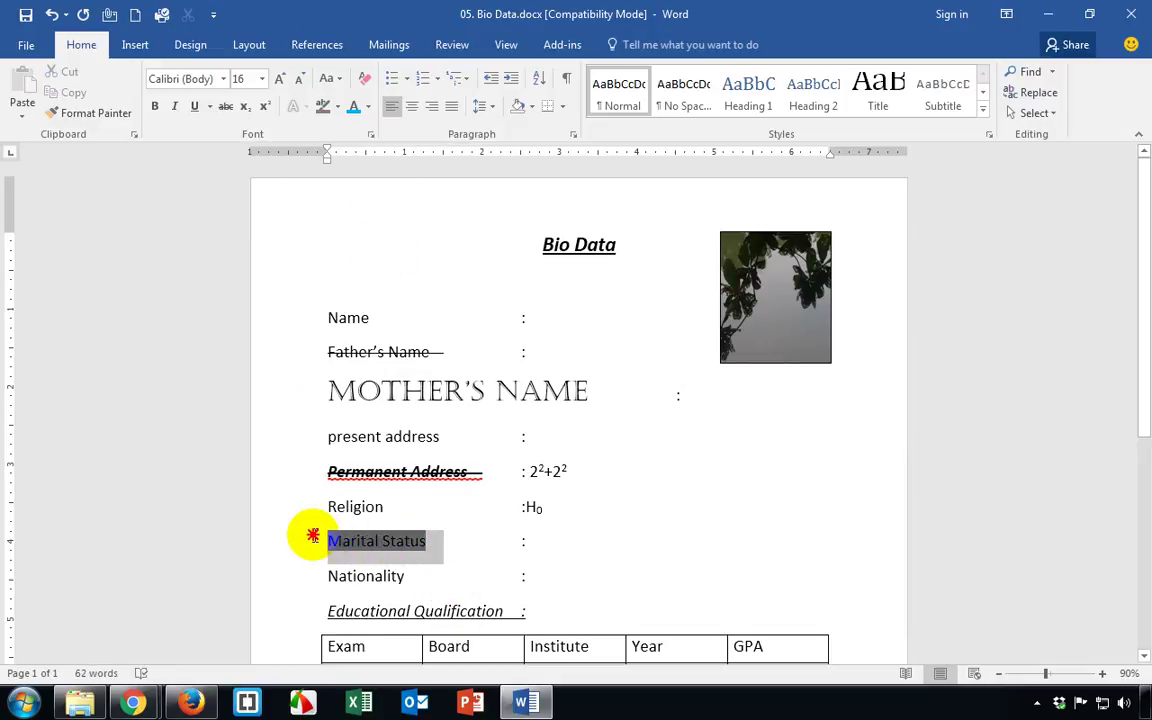
{"action": "left_click", "coordinate": [337, 107]}
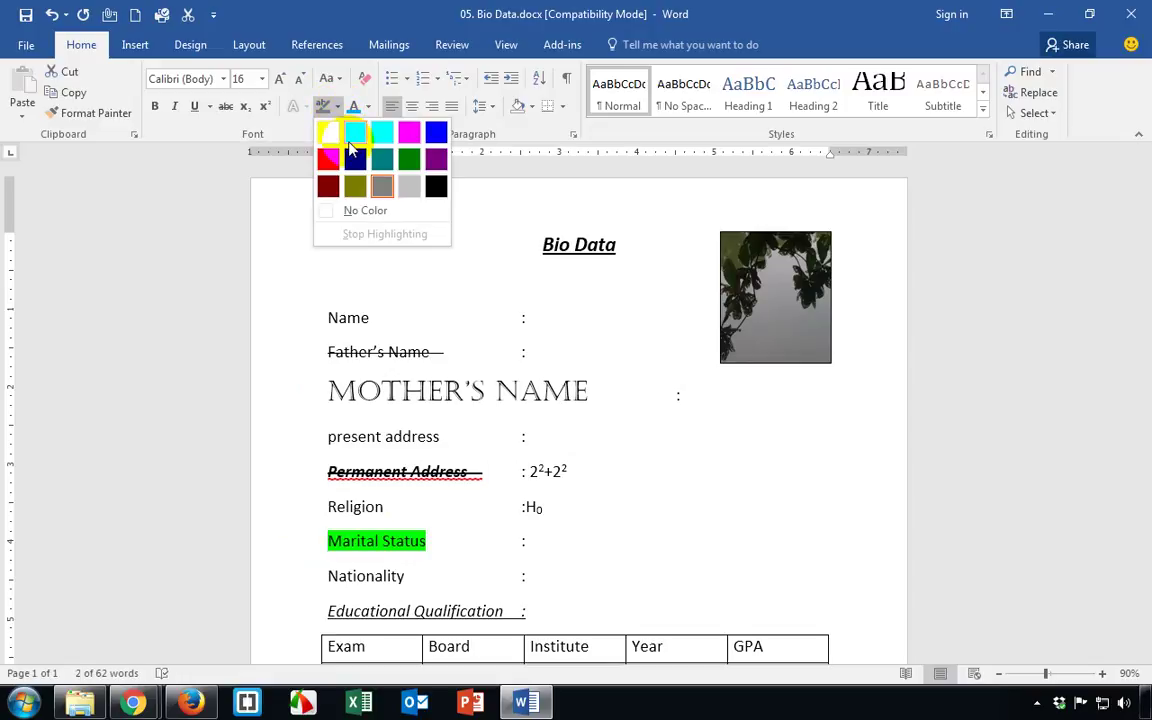
{"action": "left_click", "coordinate": [438, 161]}
{"action": "left_click", "coordinate": [437, 549]}
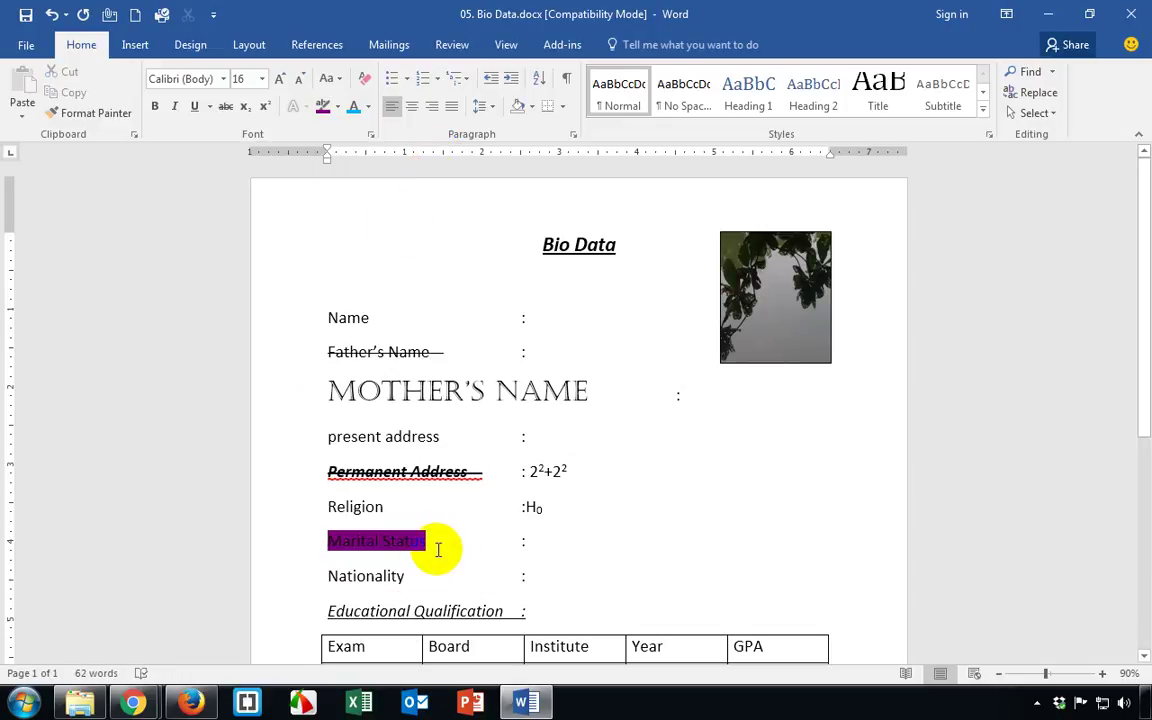
Set the font color of the "Marital Status" label to white and its highlight color to black.
{"action": "left_click_drag", "start_coordinate": [412, 541], "coordinate": [299, 546]}
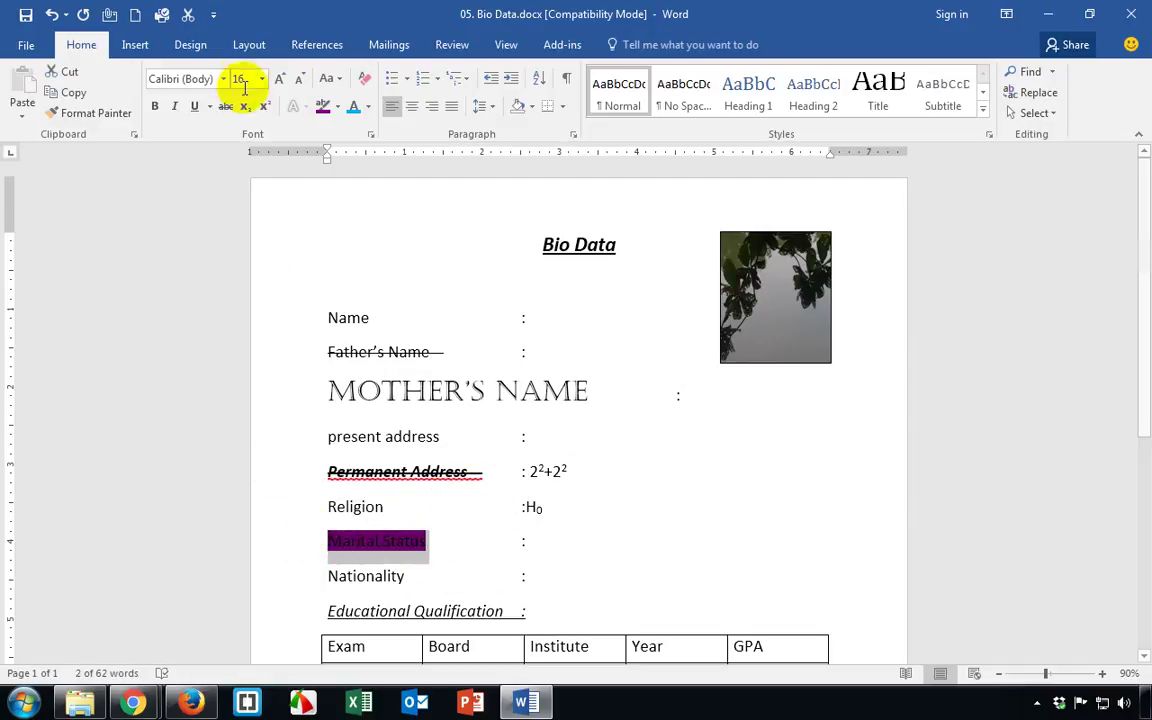
{"action": "left_click", "coordinate": [369, 107]}
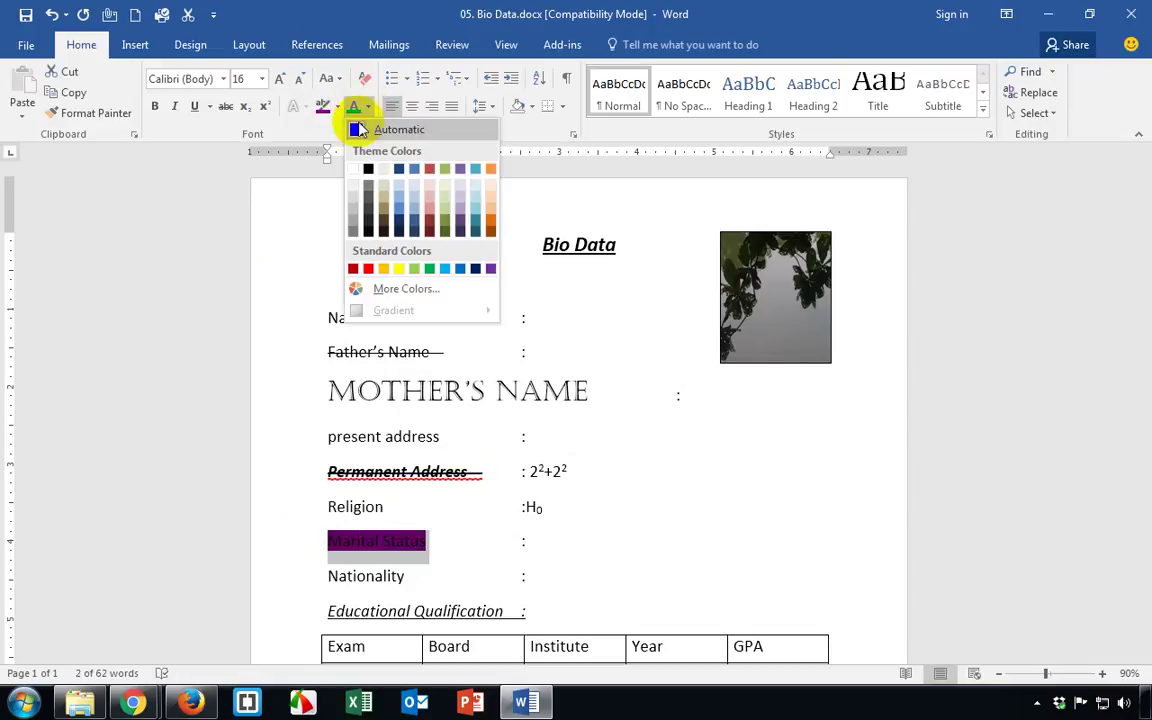
{"action": "left_click", "coordinate": [353, 170]}
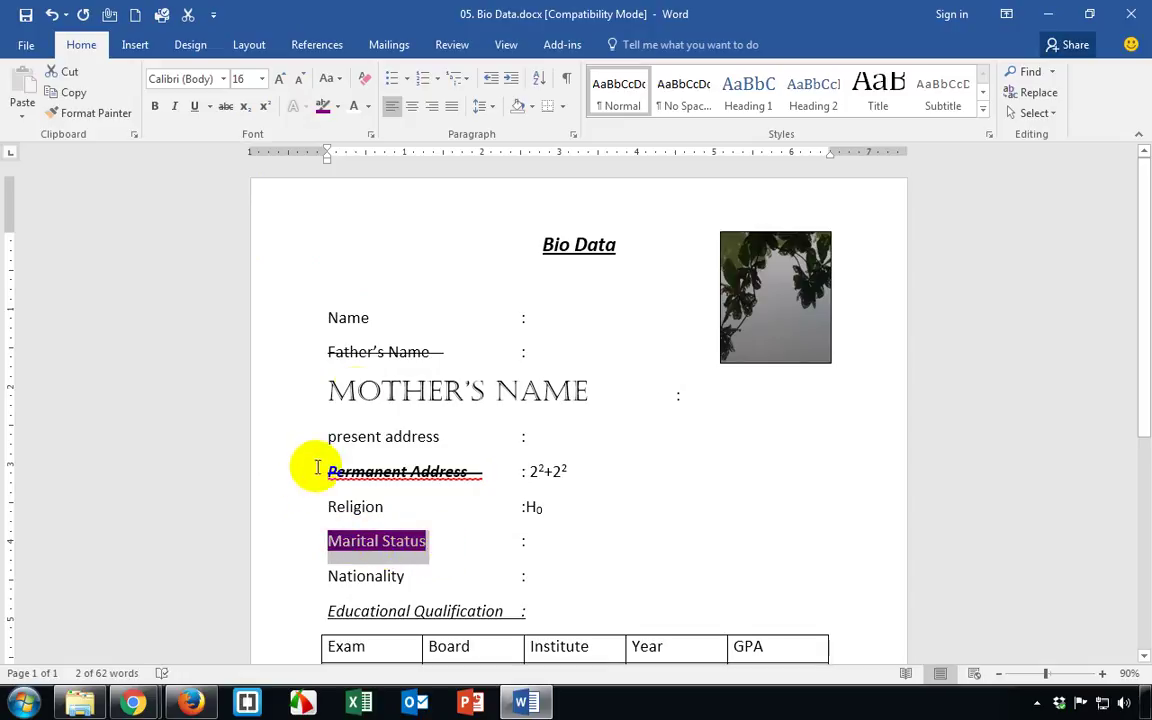
{"action": "left_click", "coordinate": [340, 108]}
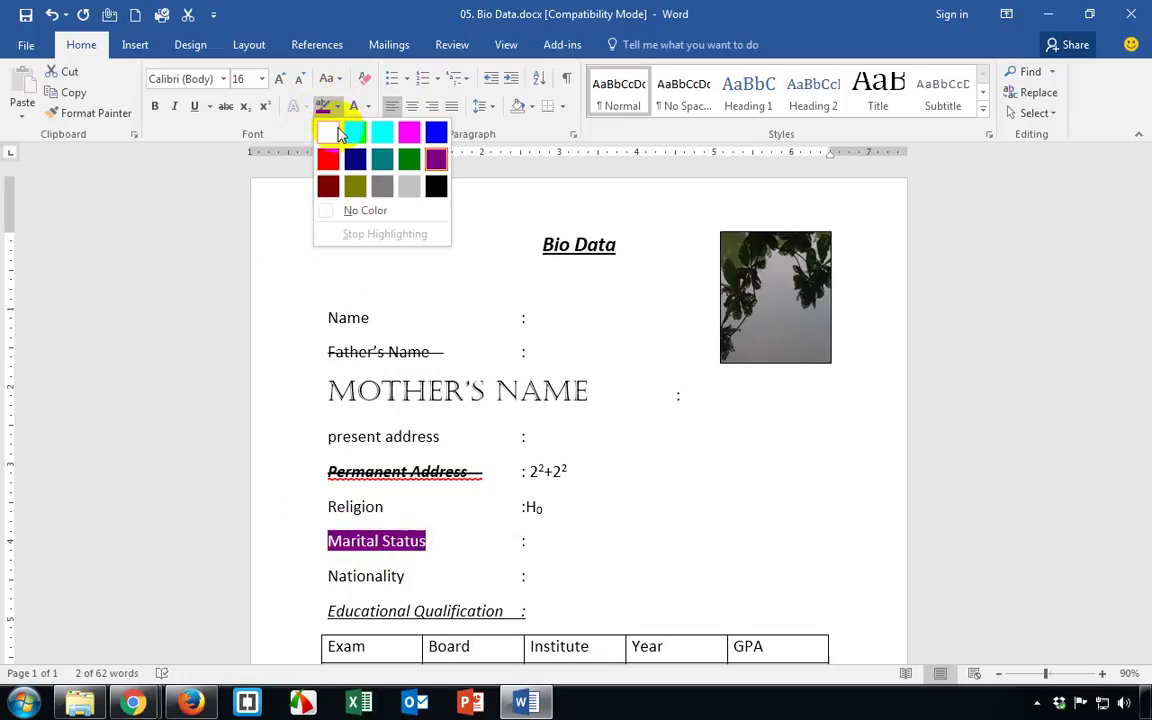
{"action": "left_click", "coordinate": [437, 187]}
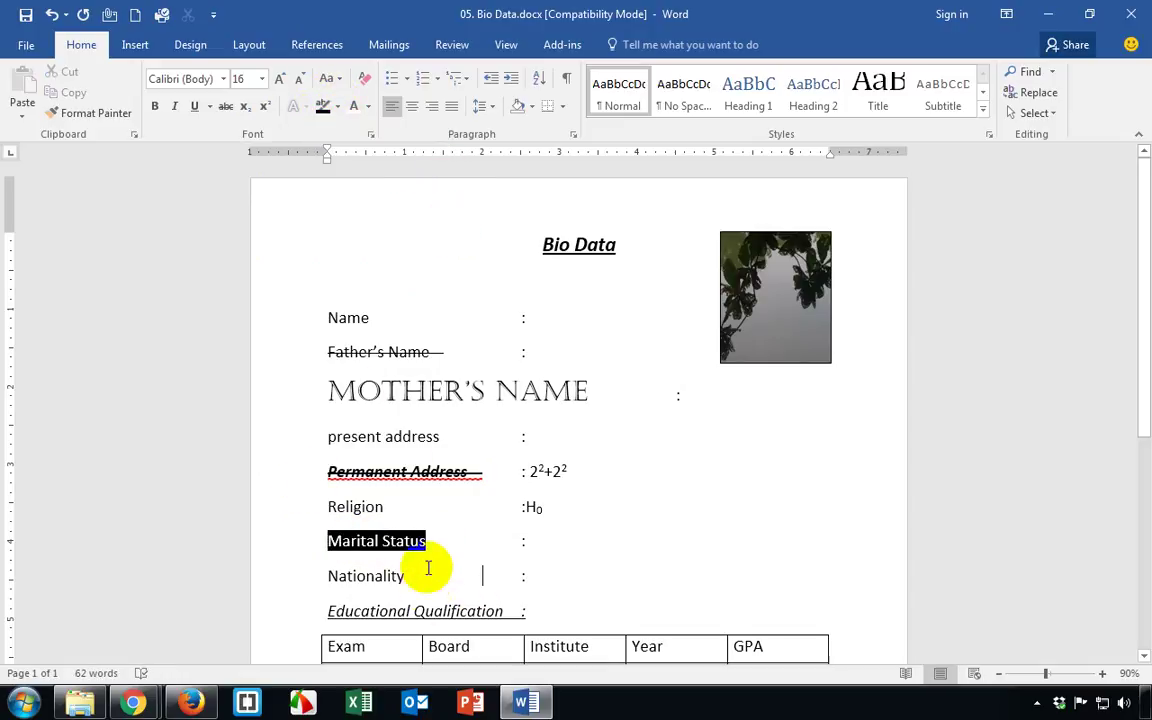
{"action": "left_click_drag", "start_coordinate": [430, 541], "coordinate": [323, 540]}
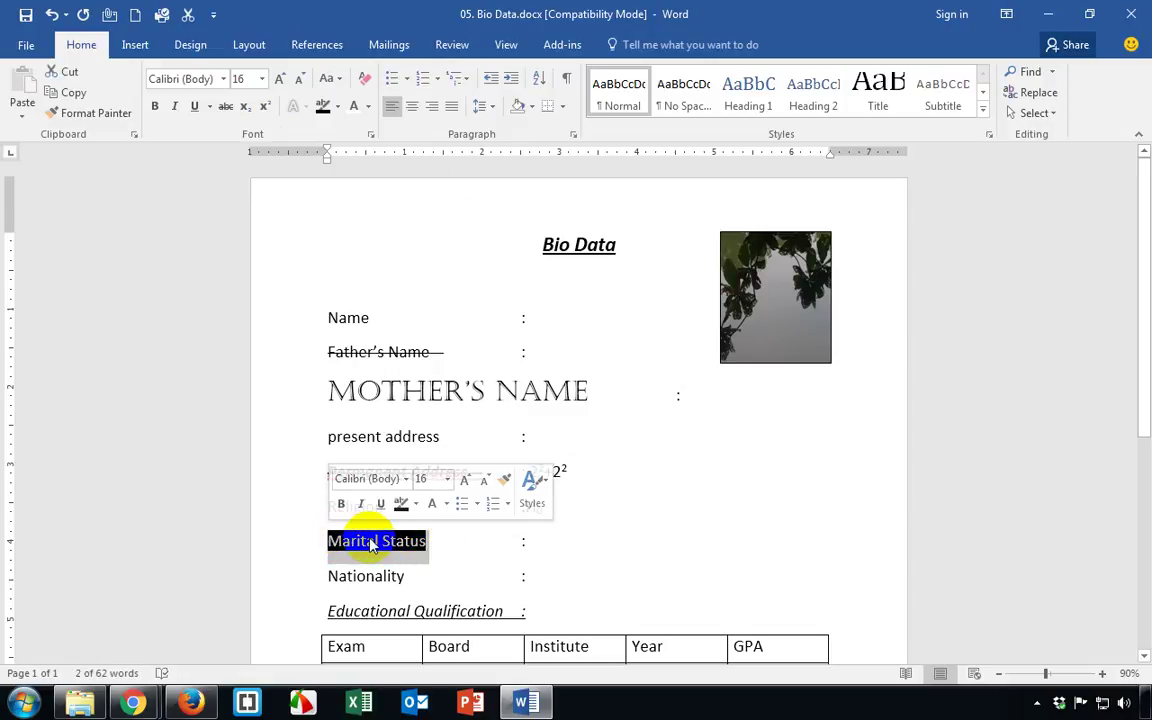
{"action": "left_click", "coordinate": [404, 570]}
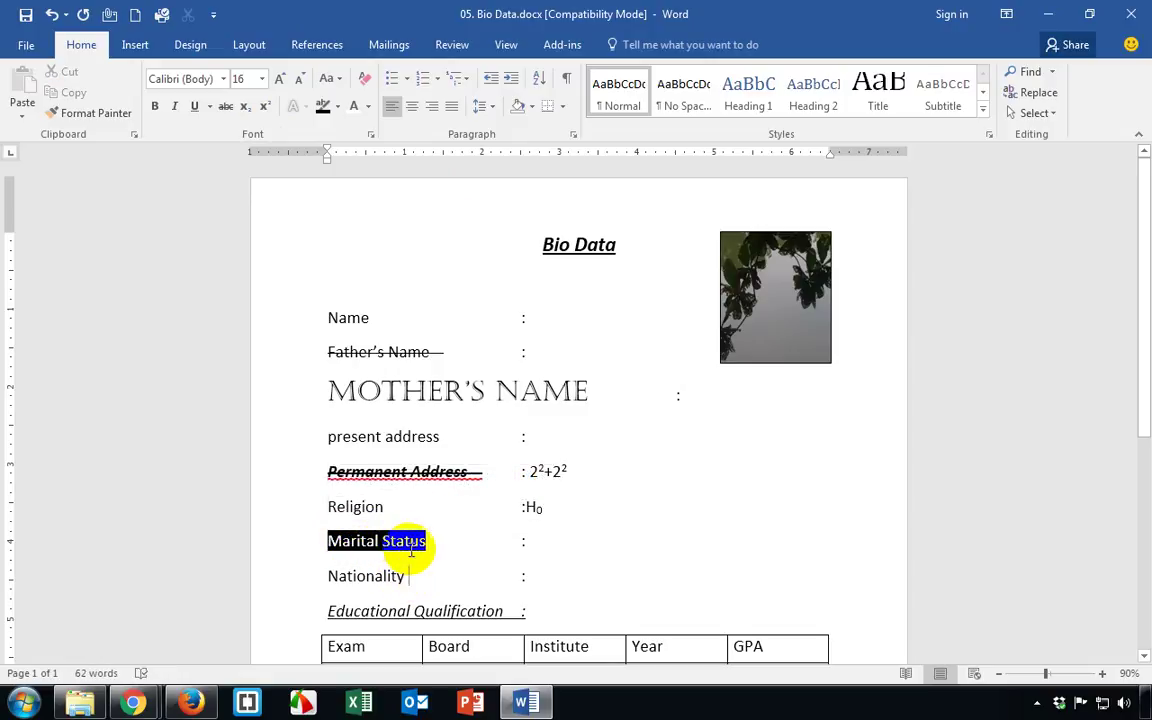
{"action": "left_click", "coordinate": [337, 107]}
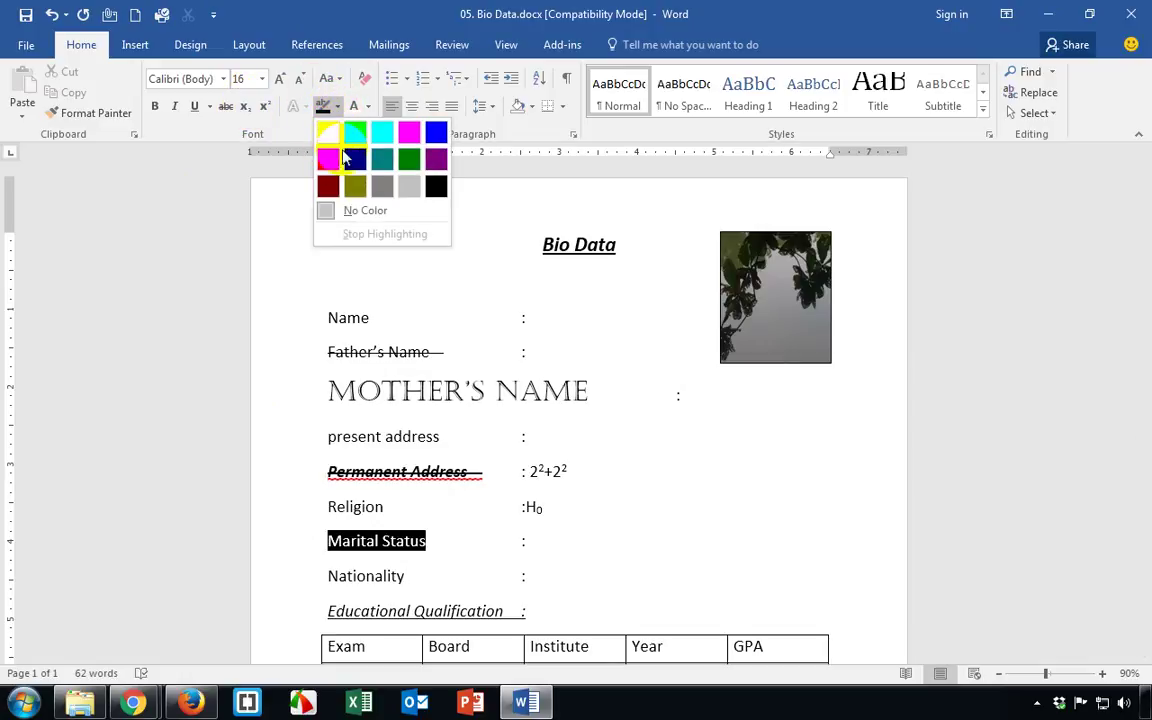
{"action": "left_click", "coordinate": [369, 107]}
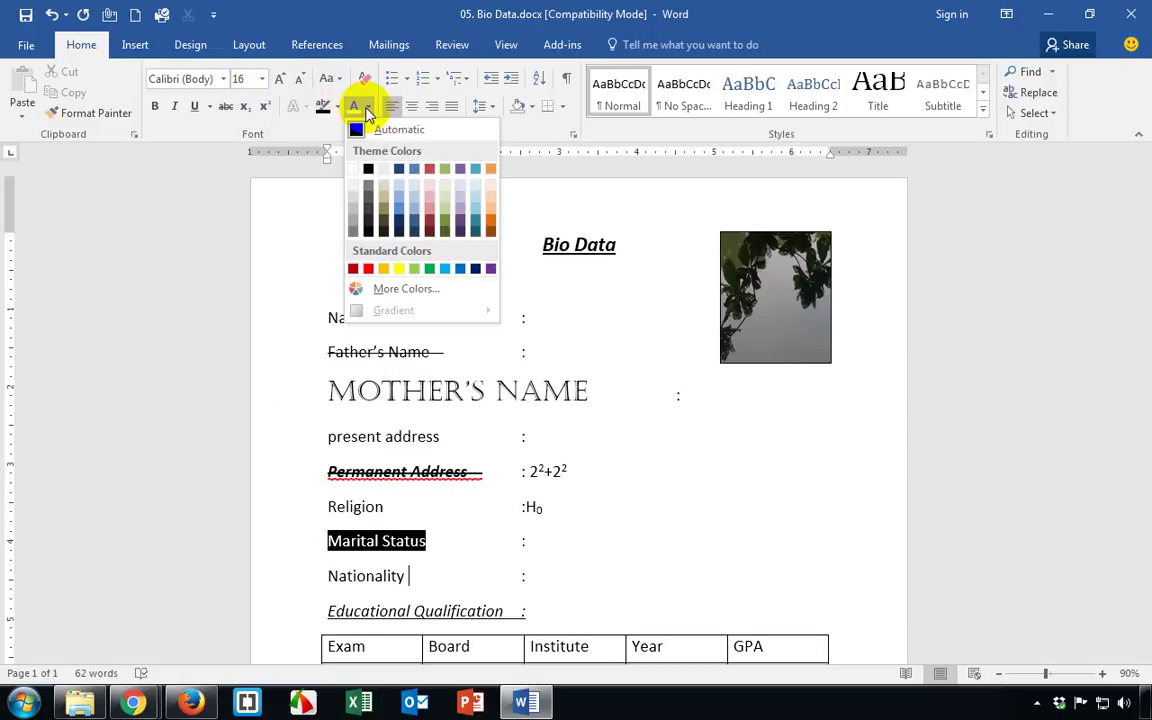
{"action": "left_click", "coordinate": [370, 108]}
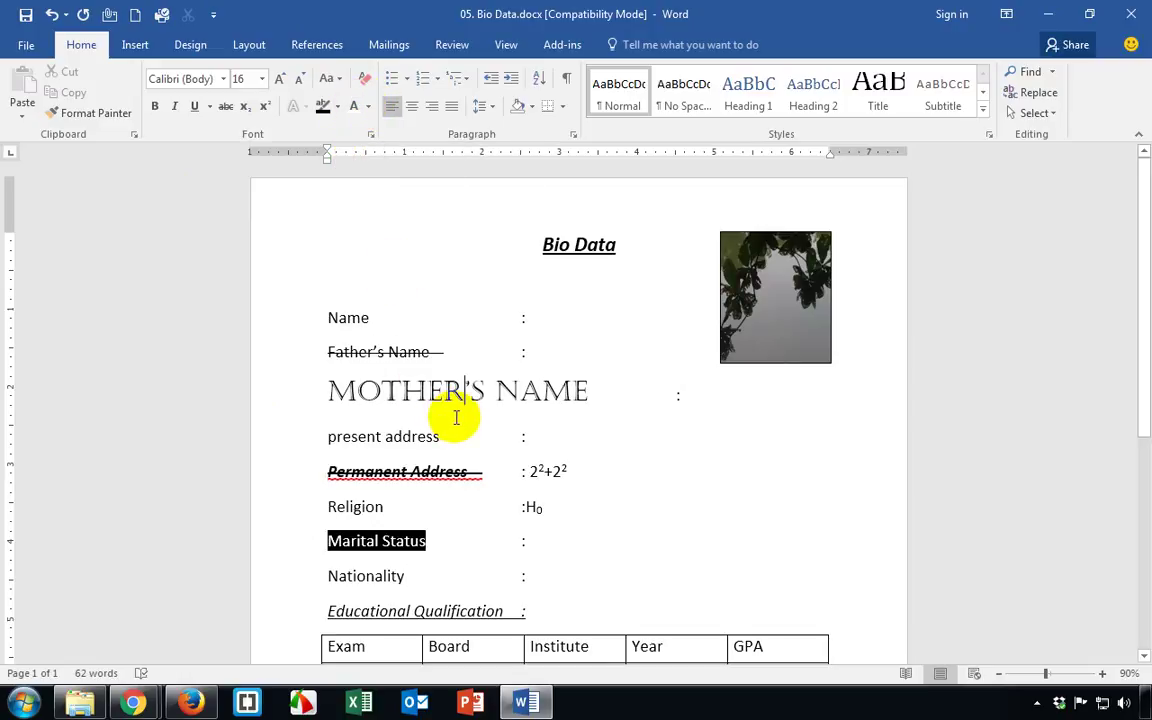
Clear all formatting from the "Permanent Address" and "Mother's Name" labels.
{"action": "left_click_drag", "start_coordinate": [491, 473], "coordinate": [352, 466]}
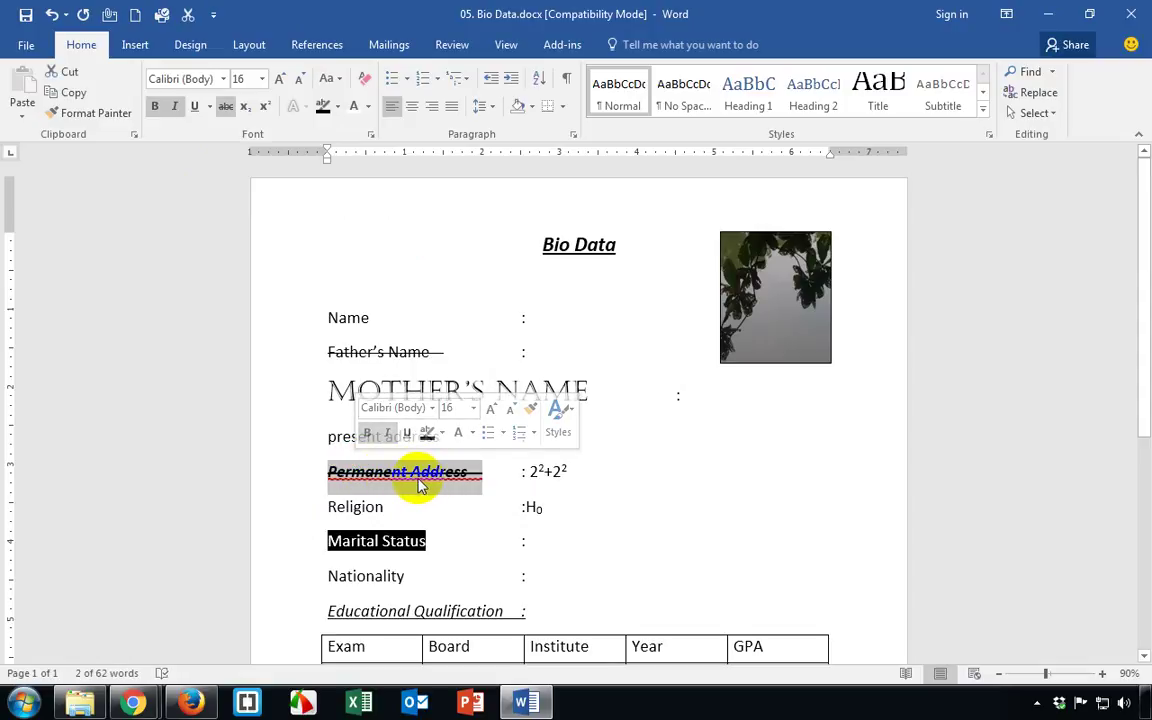
{"action": "left_click", "coordinate": [361, 80]}
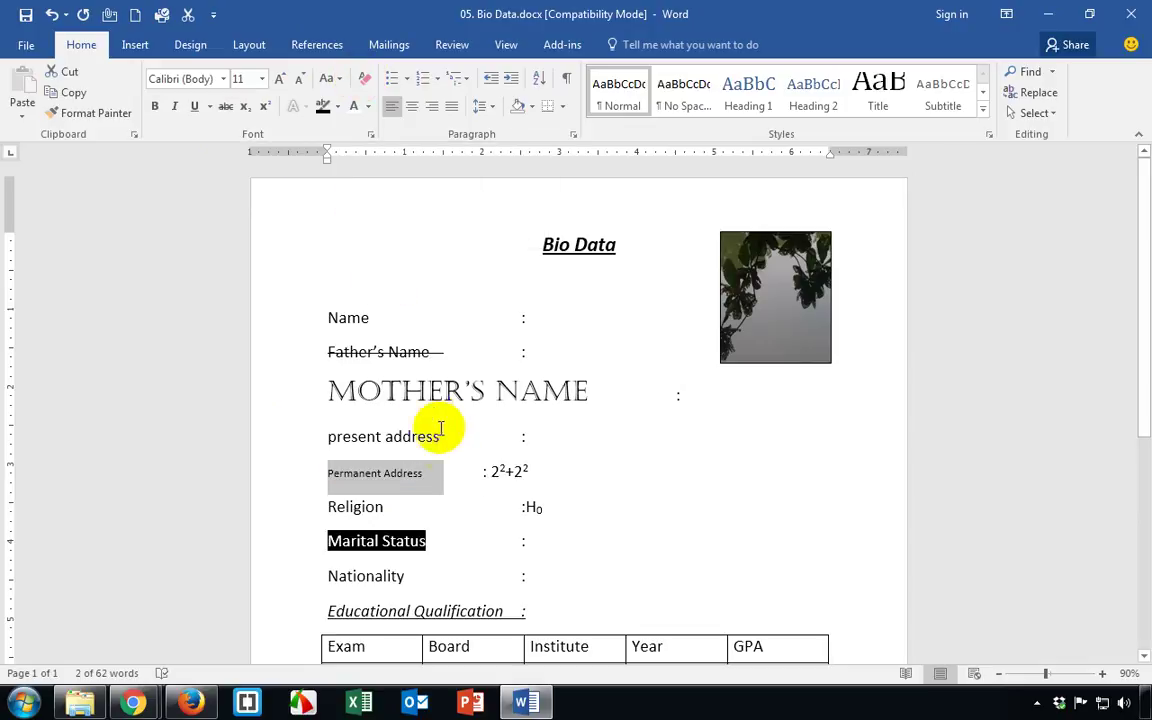
{"action": "left_click", "coordinate": [416, 490]}
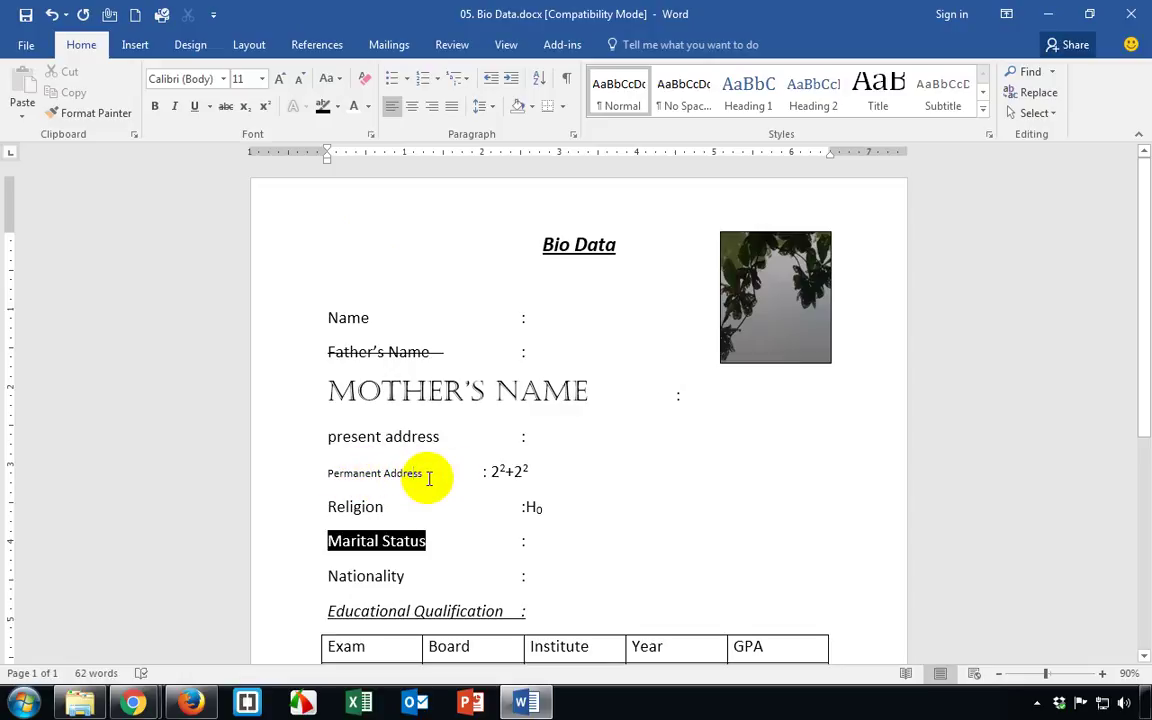
{"action": "left_click_drag", "start_coordinate": [325, 388], "coordinate": [586, 391]}
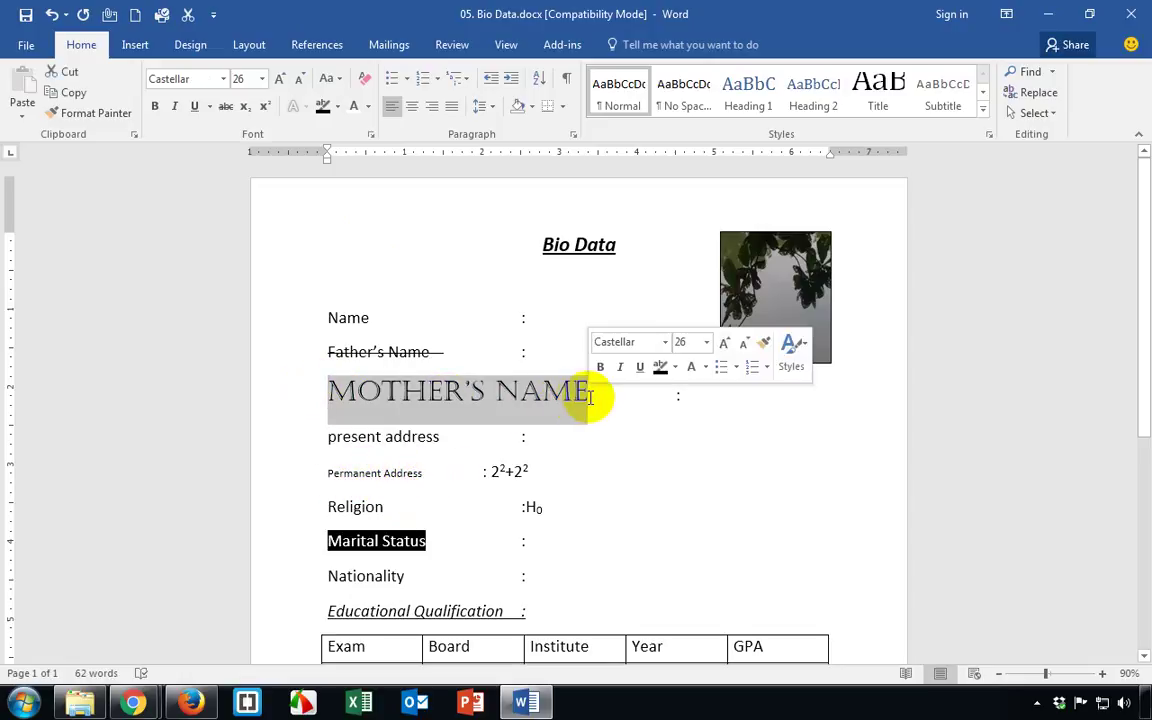
{"action": "left_click", "coordinate": [365, 80]}
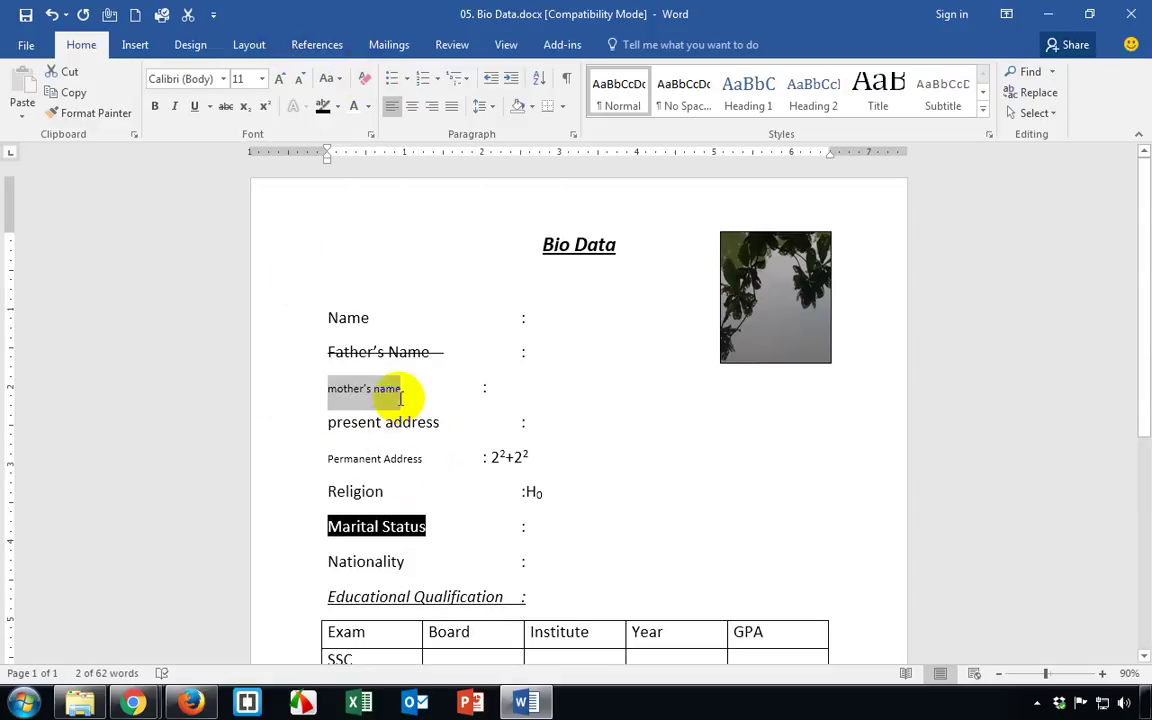
Apply Clear All Formatting to the "Father's Name" and "Marital Status" labels.
{"action": "left_click_drag", "start_coordinate": [445, 352], "coordinate": [326, 352]}
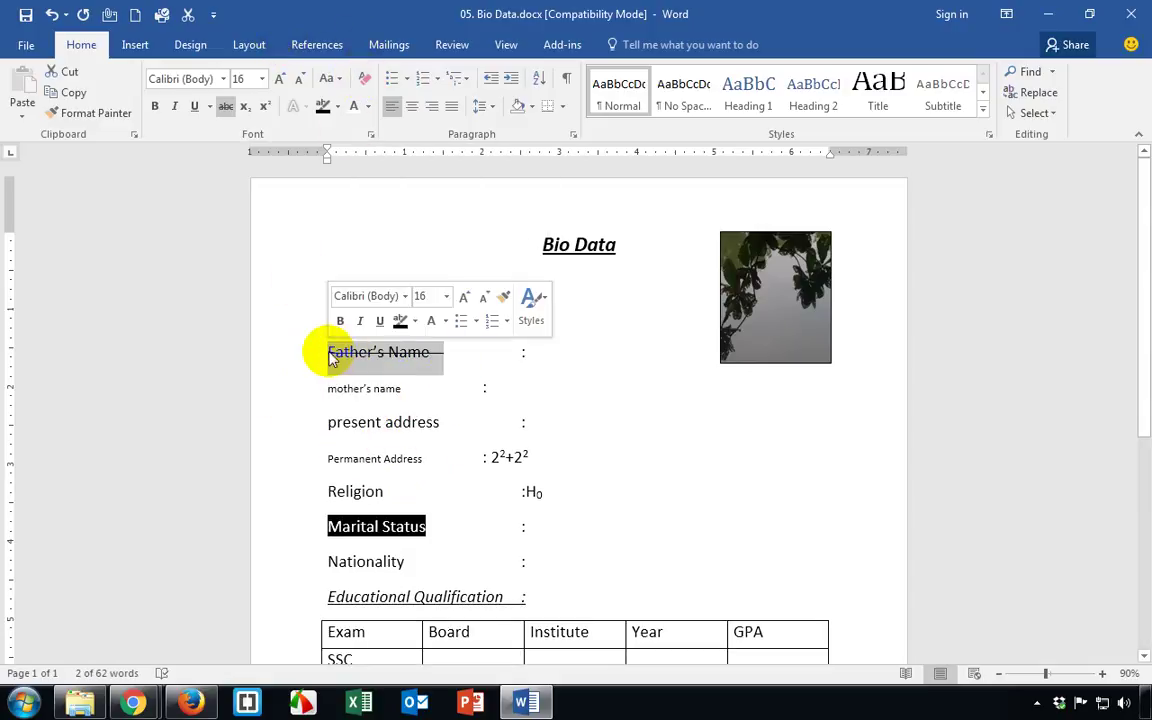
{"action": "left_click", "coordinate": [362, 82]}
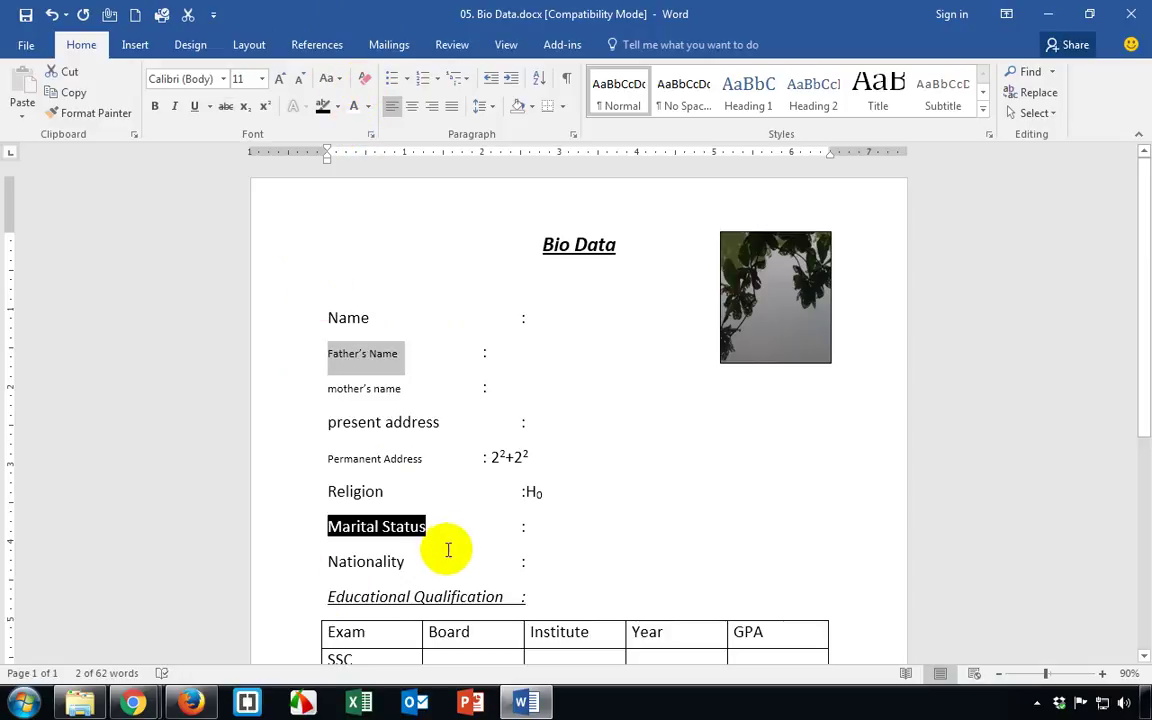
{"action": "left_click", "coordinate": [313, 523]}
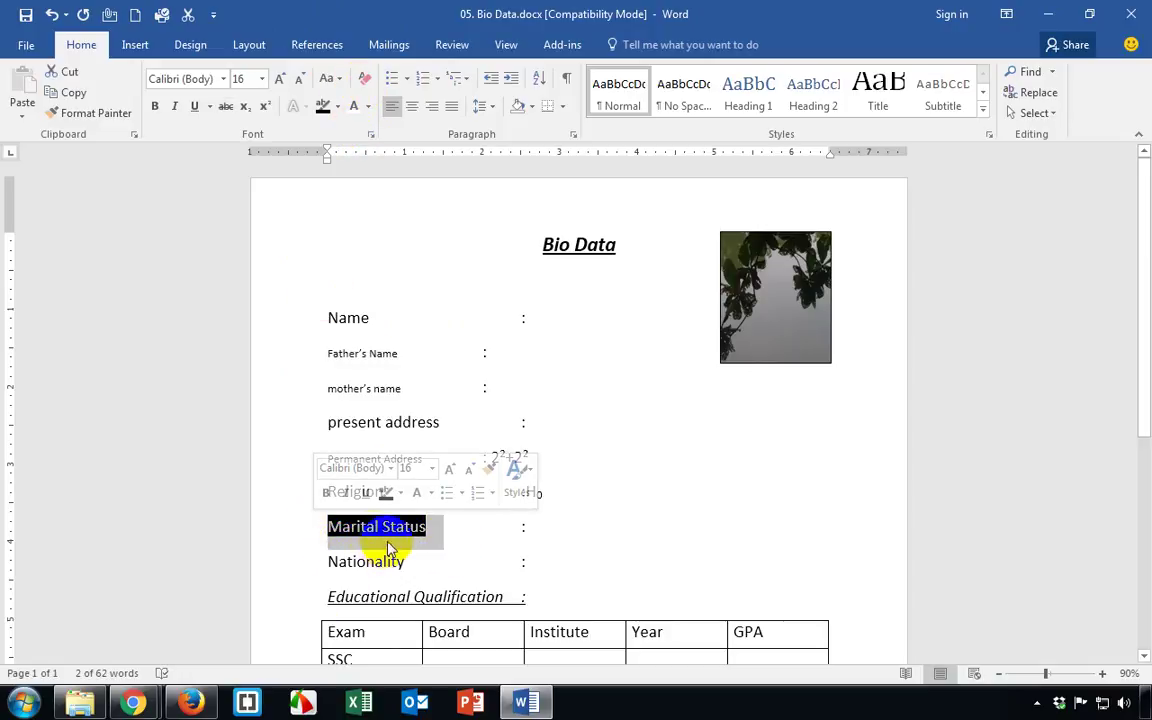
{"action": "left_click", "coordinate": [366, 80]}
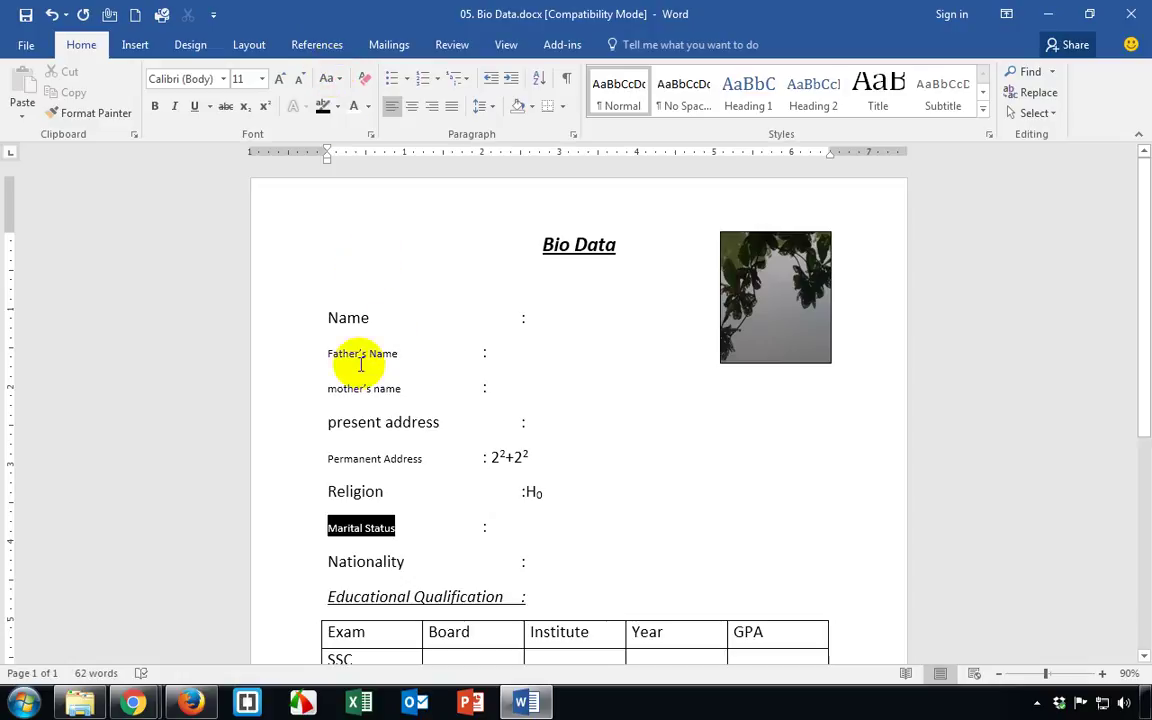
{"action": "left_click_drag", "start_coordinate": [327, 391], "coordinate": [404, 387]}
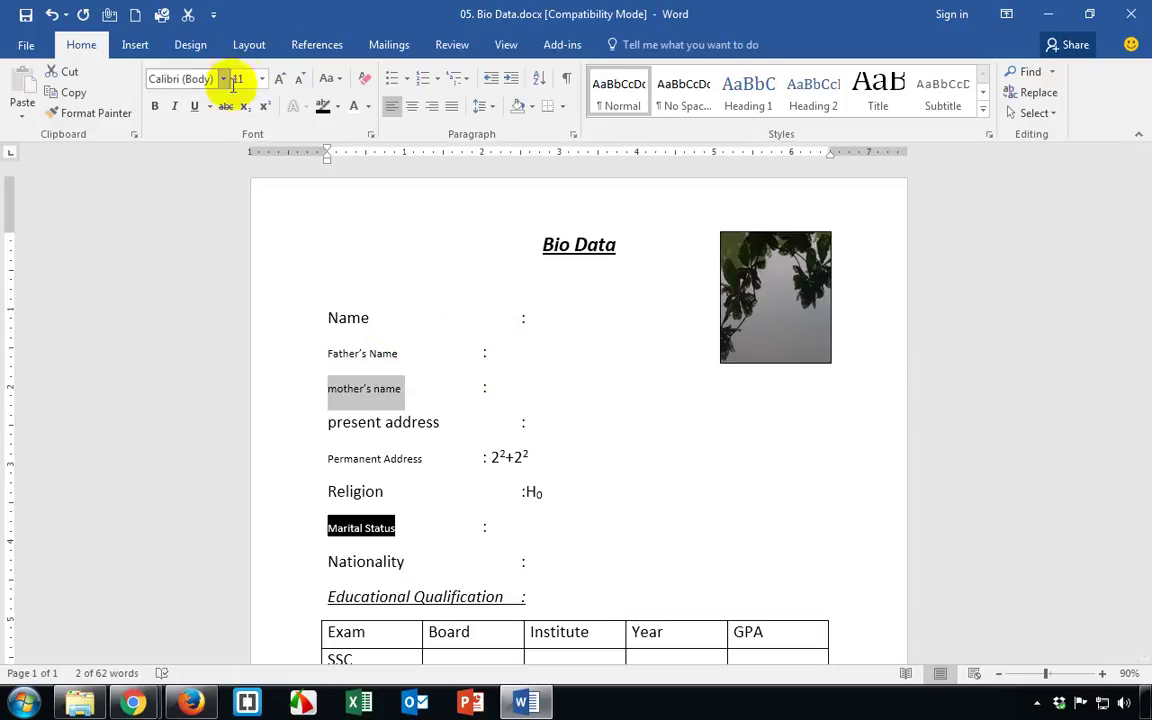
{"action": "left_click", "coordinate": [390, 390]}
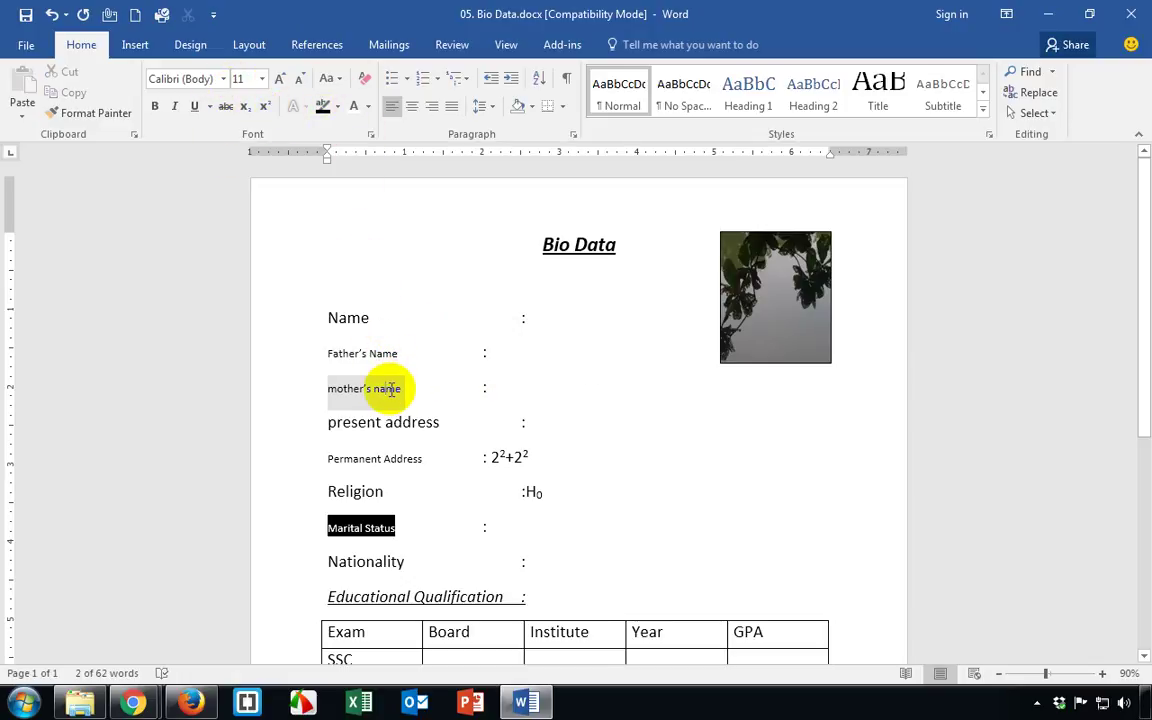
{"action": "left_click", "coordinate": [175, 108]}
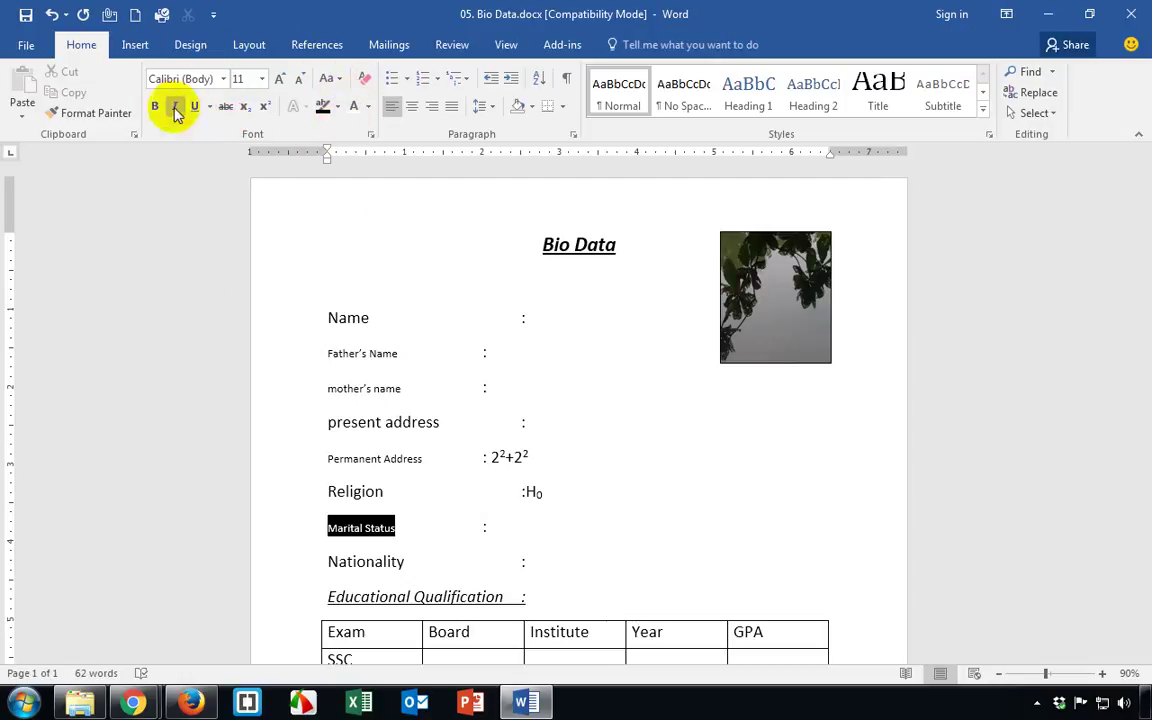